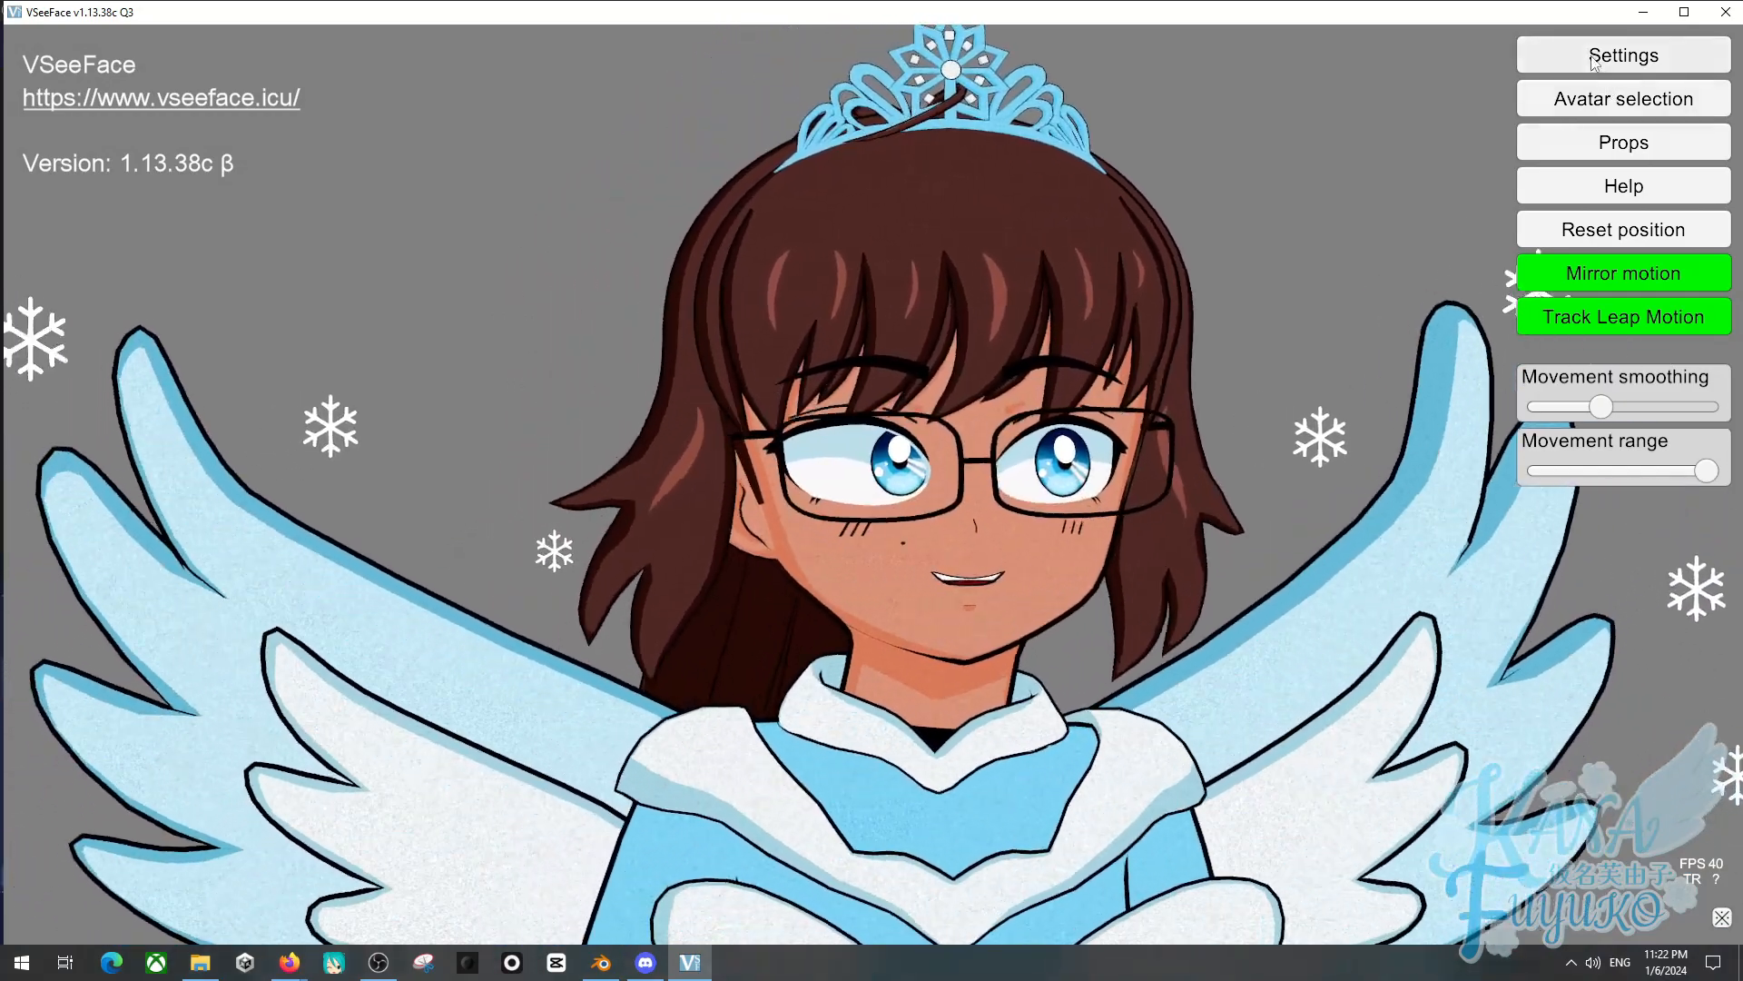
Check the Spout2 image capture support option in the graphics section of the general settings, and close the settings
{"action": "left_click", "coordinate": [1624, 55]}
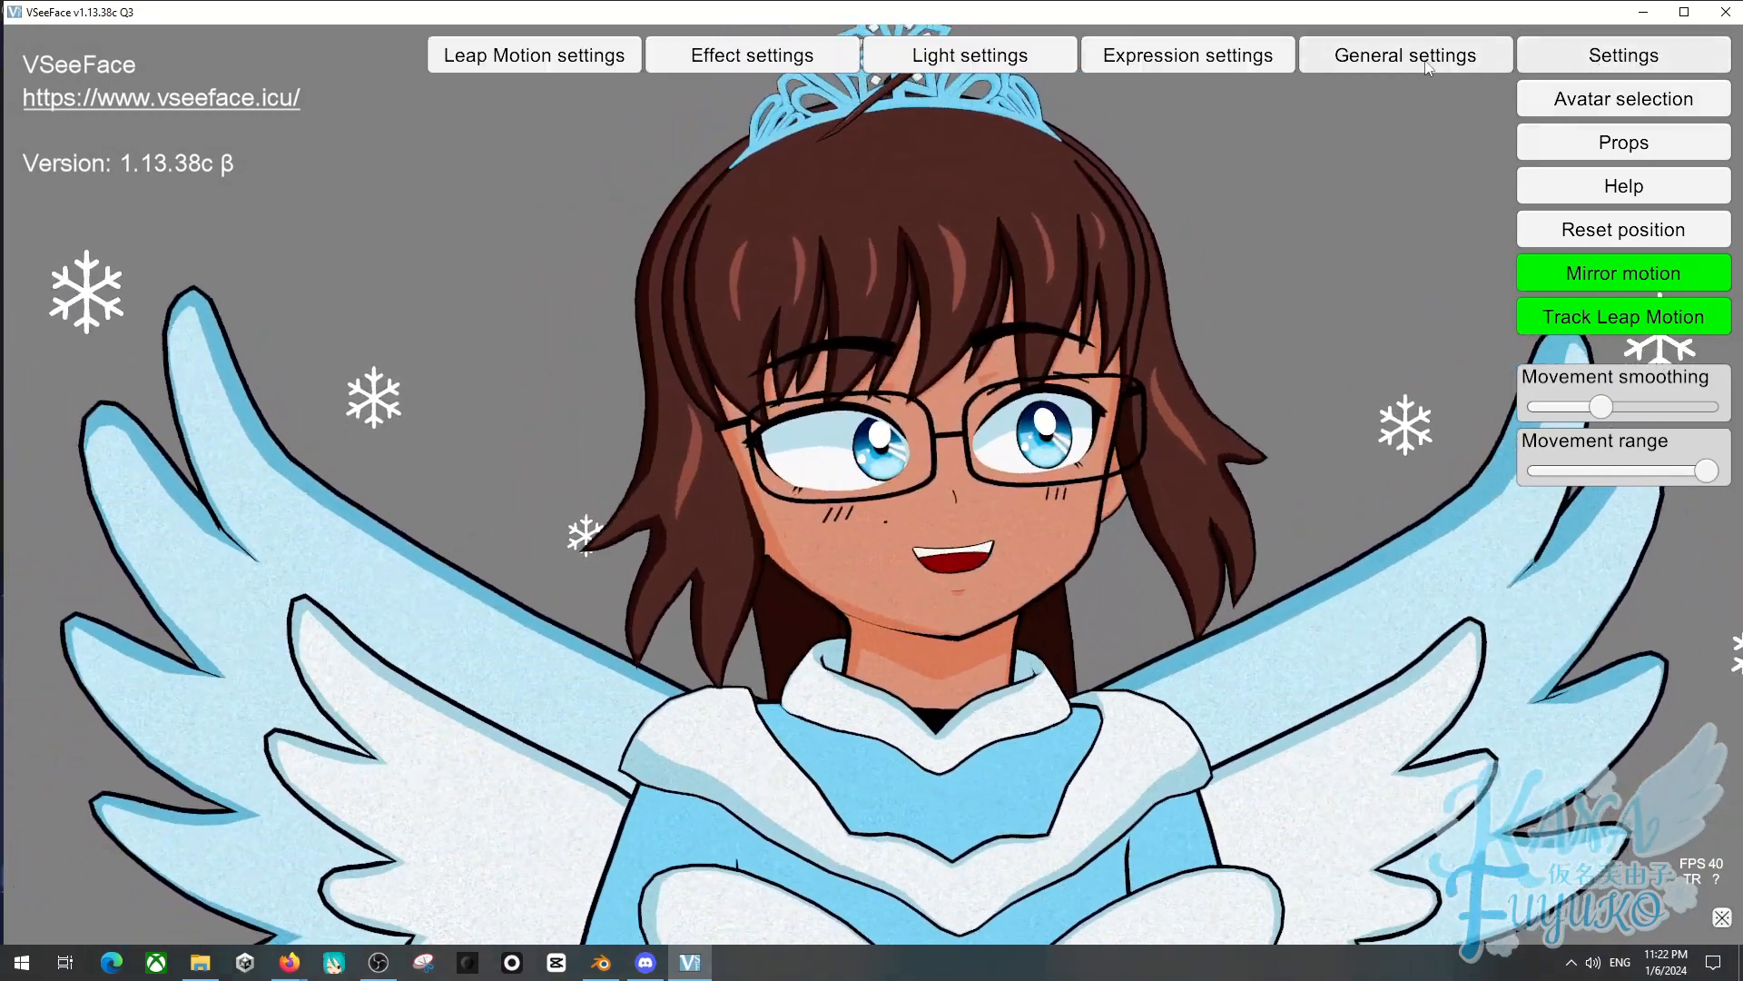
{"action": "left_click", "coordinate": [1416, 55]}
{"action": "left_click_drag", "start_coordinate": [706, 527], "coordinate": [710, 376]}
{"action": "scroll", "coordinate": [494, 656], "scroll_direction": "down", "scroll_amount": 2}
{"action": "scroll", "coordinate": [494, 655], "scroll_direction": "down", "scroll_amount": 3}
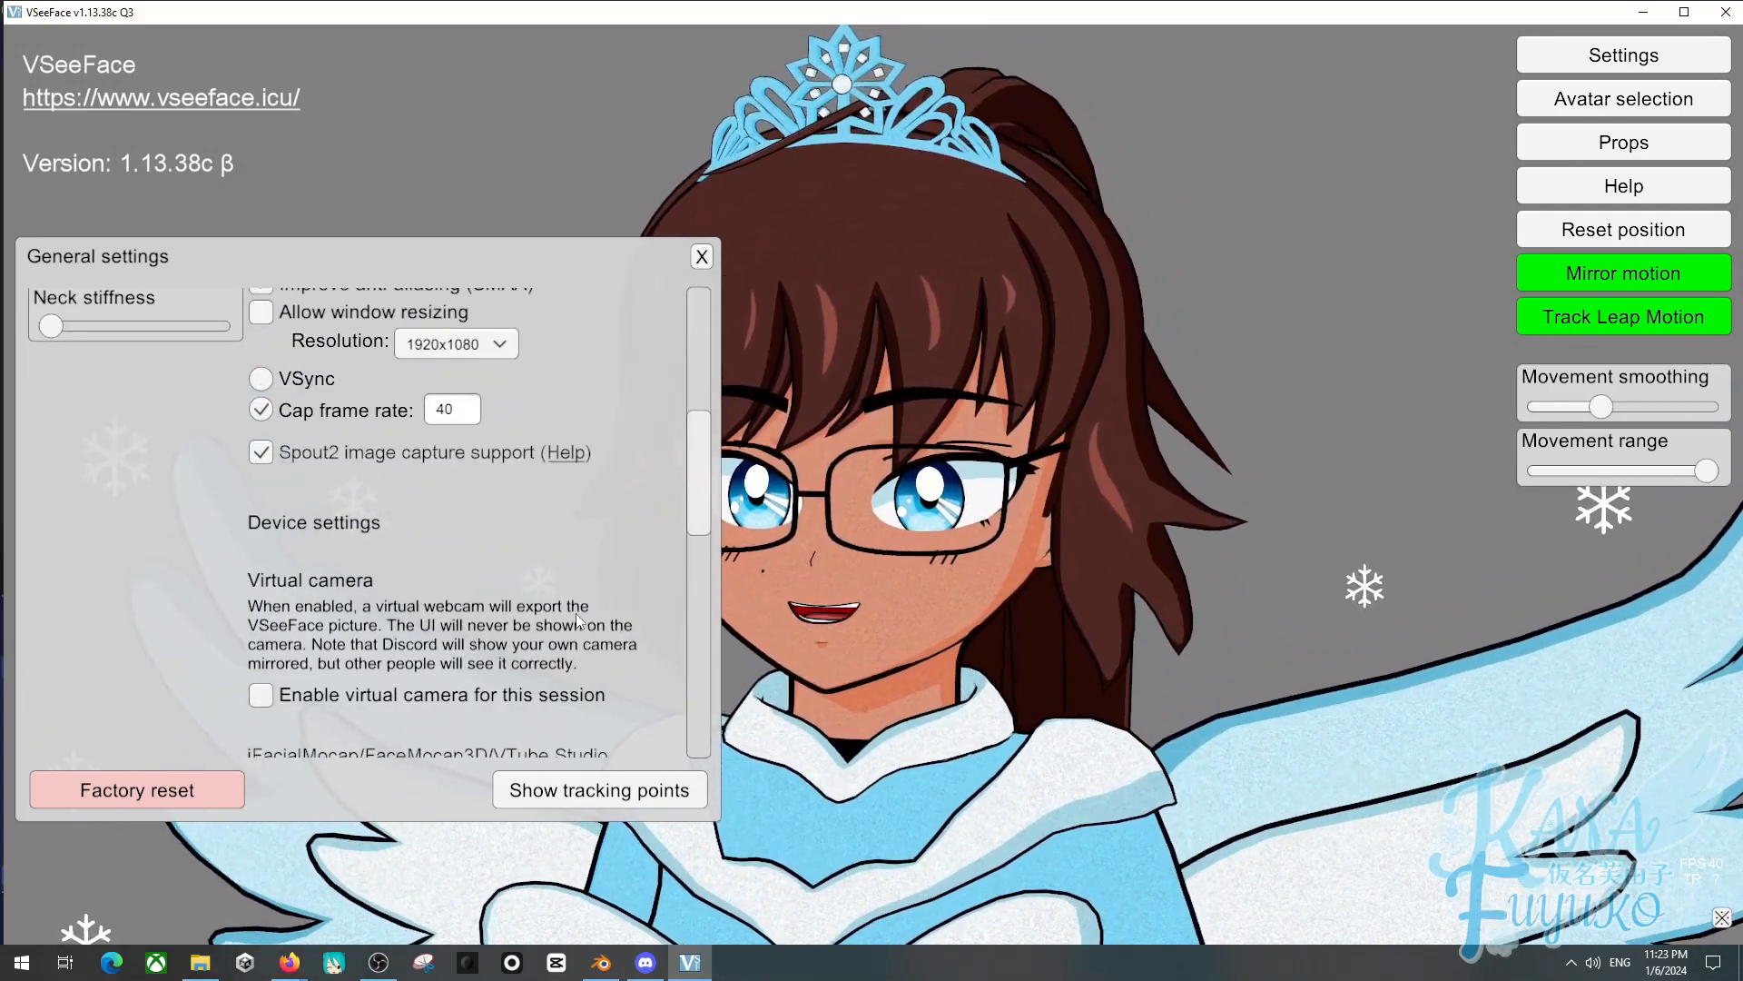
{"action": "scroll", "coordinate": [388, 569], "scroll_direction": "up", "scroll_amount": 2}
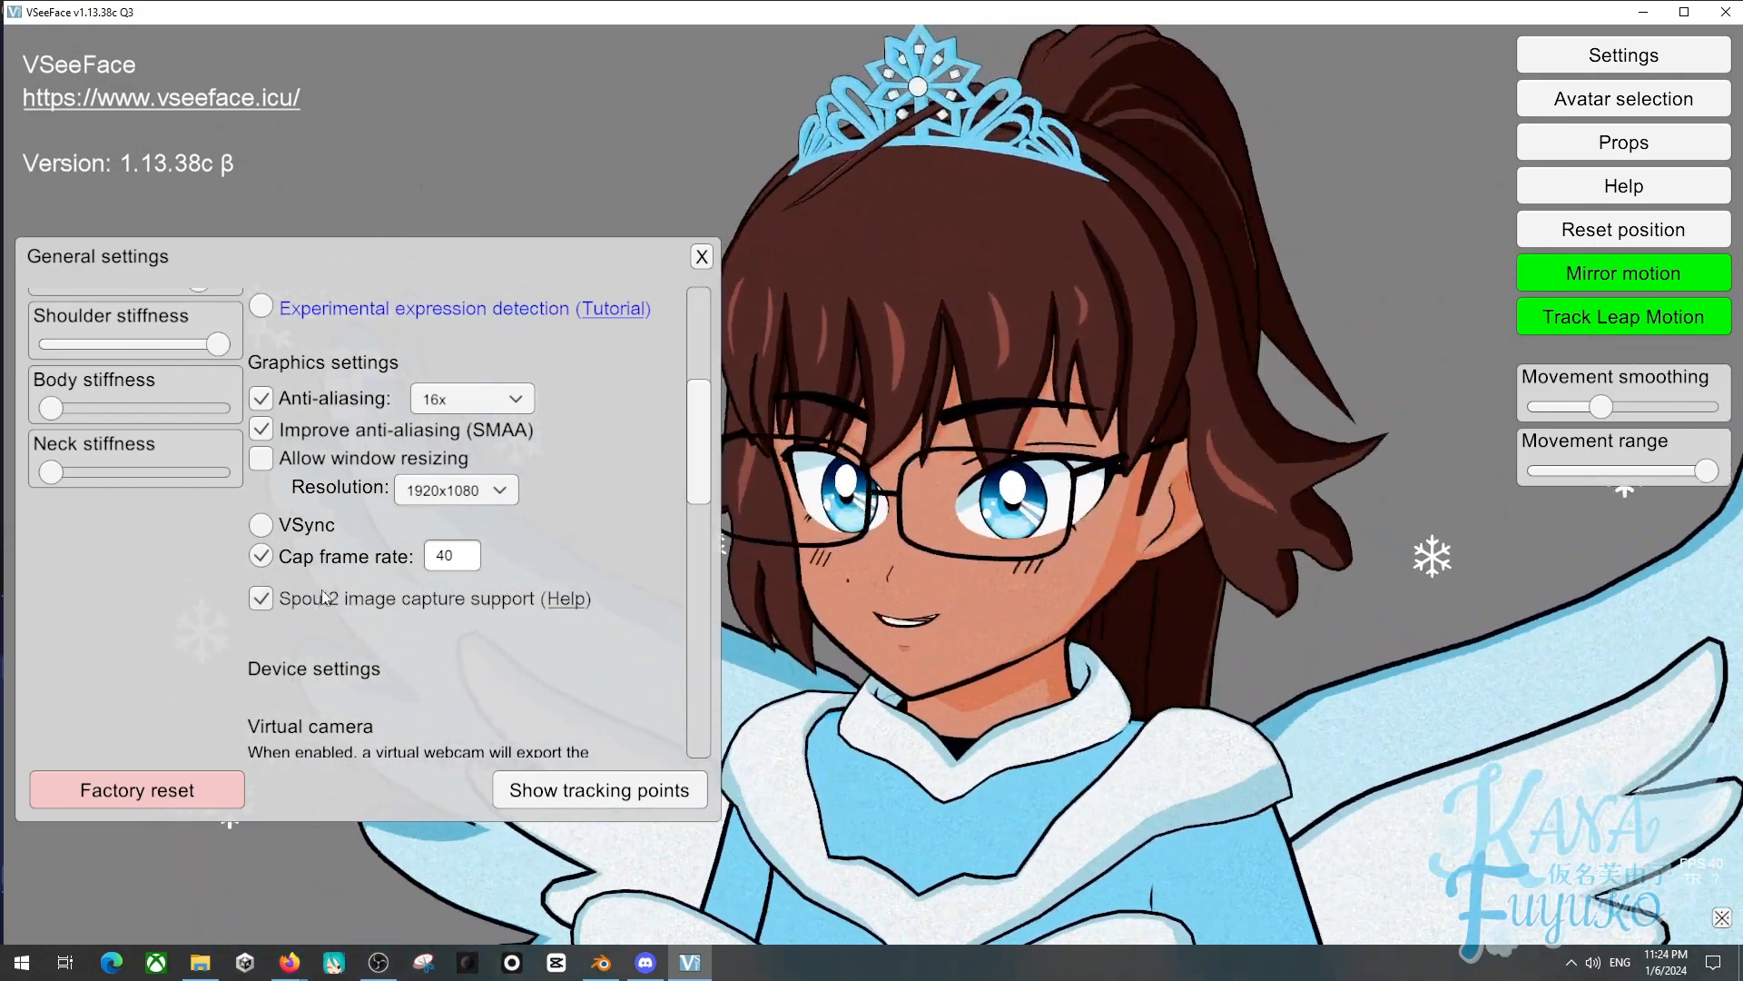
{"action": "left_click", "coordinate": [704, 255]}
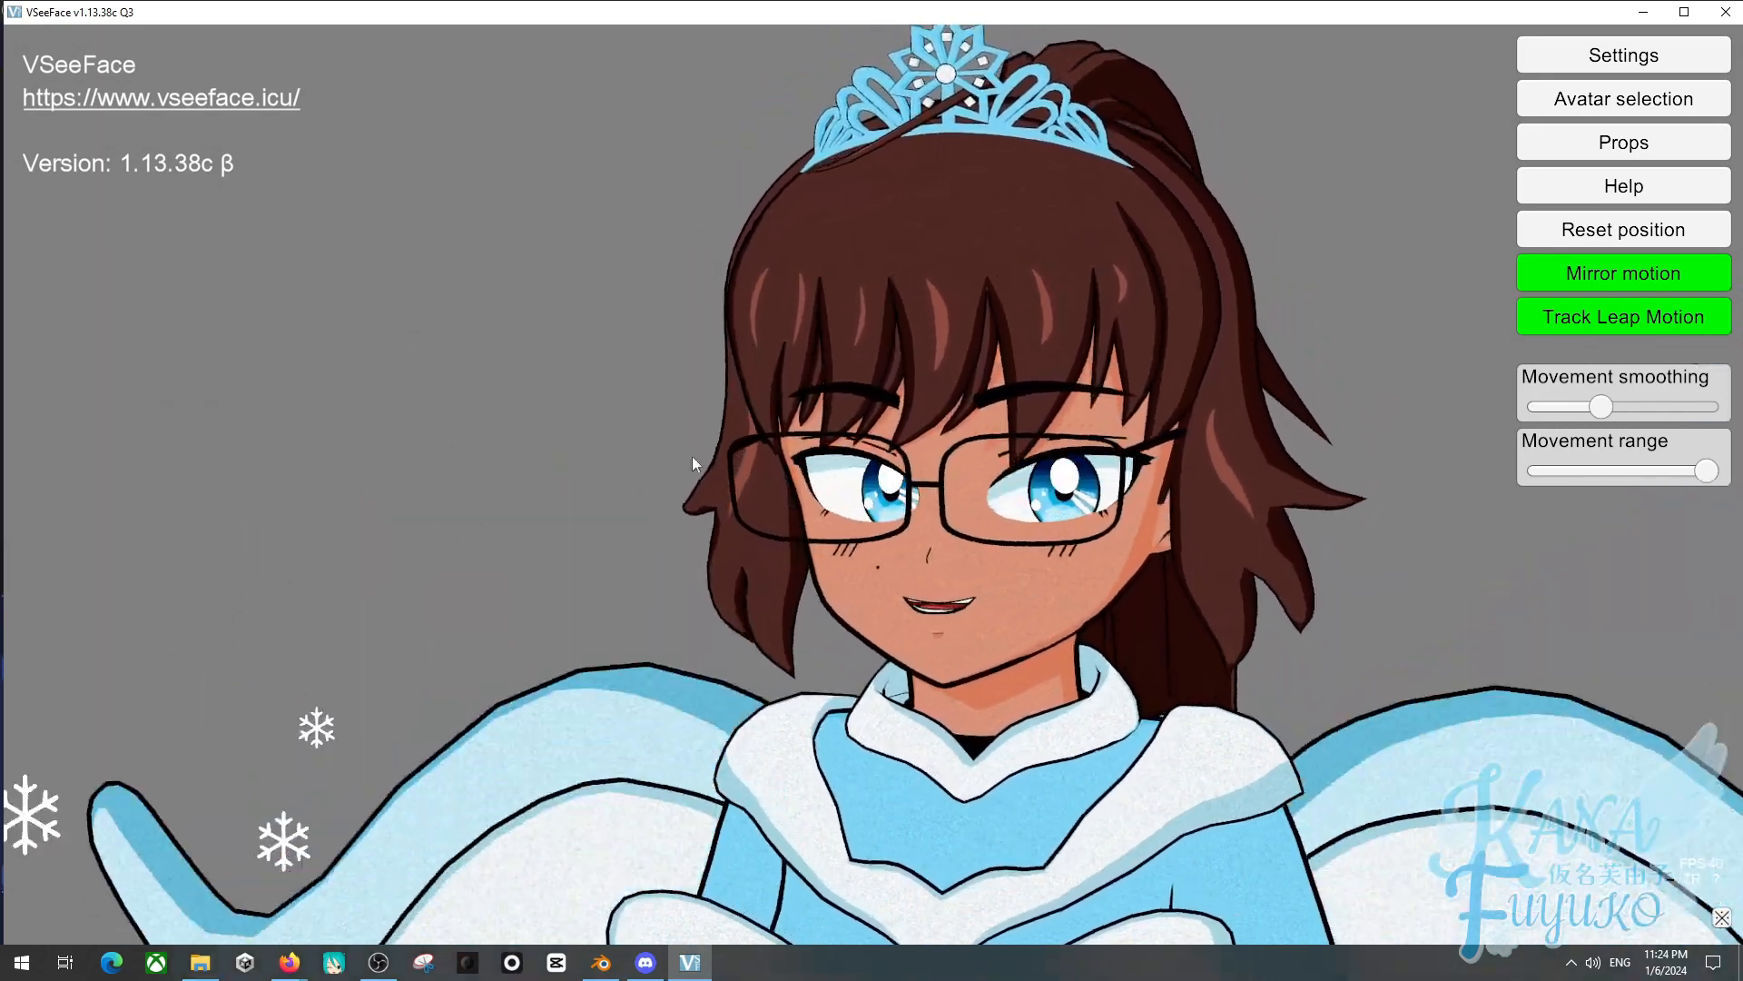
Switch to OBS, show the Spout2 Capture source in the Tutorial Room scene and move the avatar toward the canvas's lower-right corner
{"action": "left_click", "coordinate": [378, 963]}
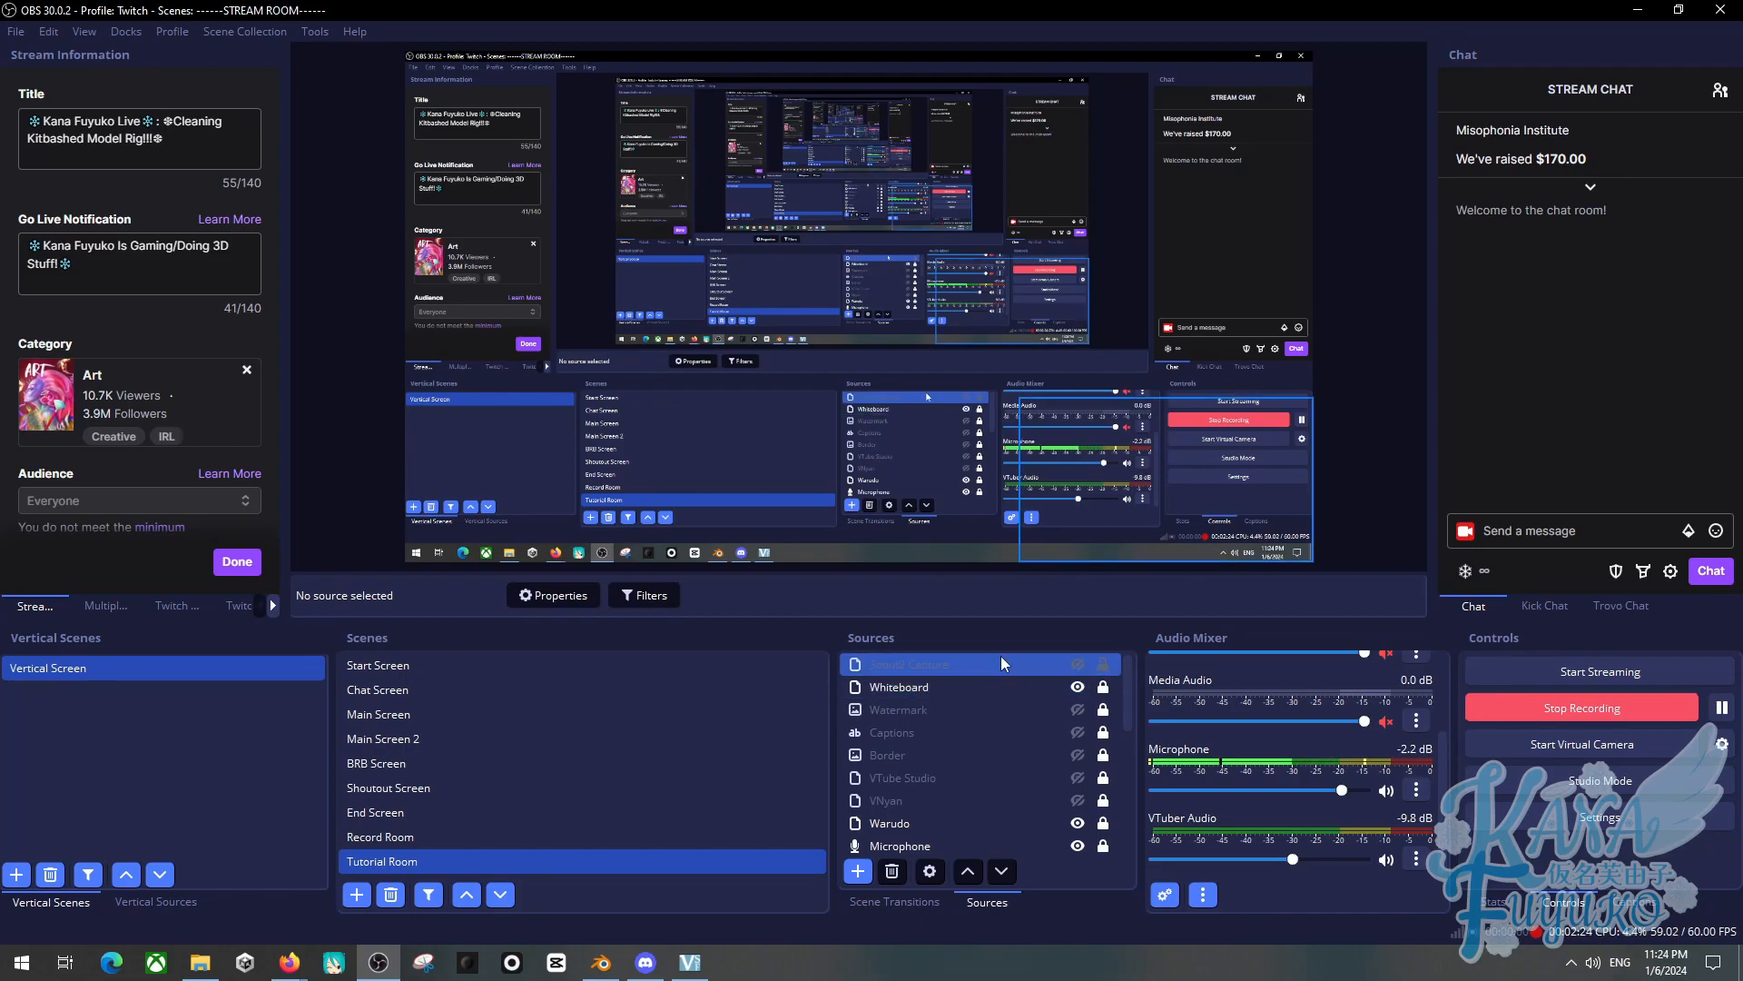
{"action": "left_click", "coordinate": [858, 872]}
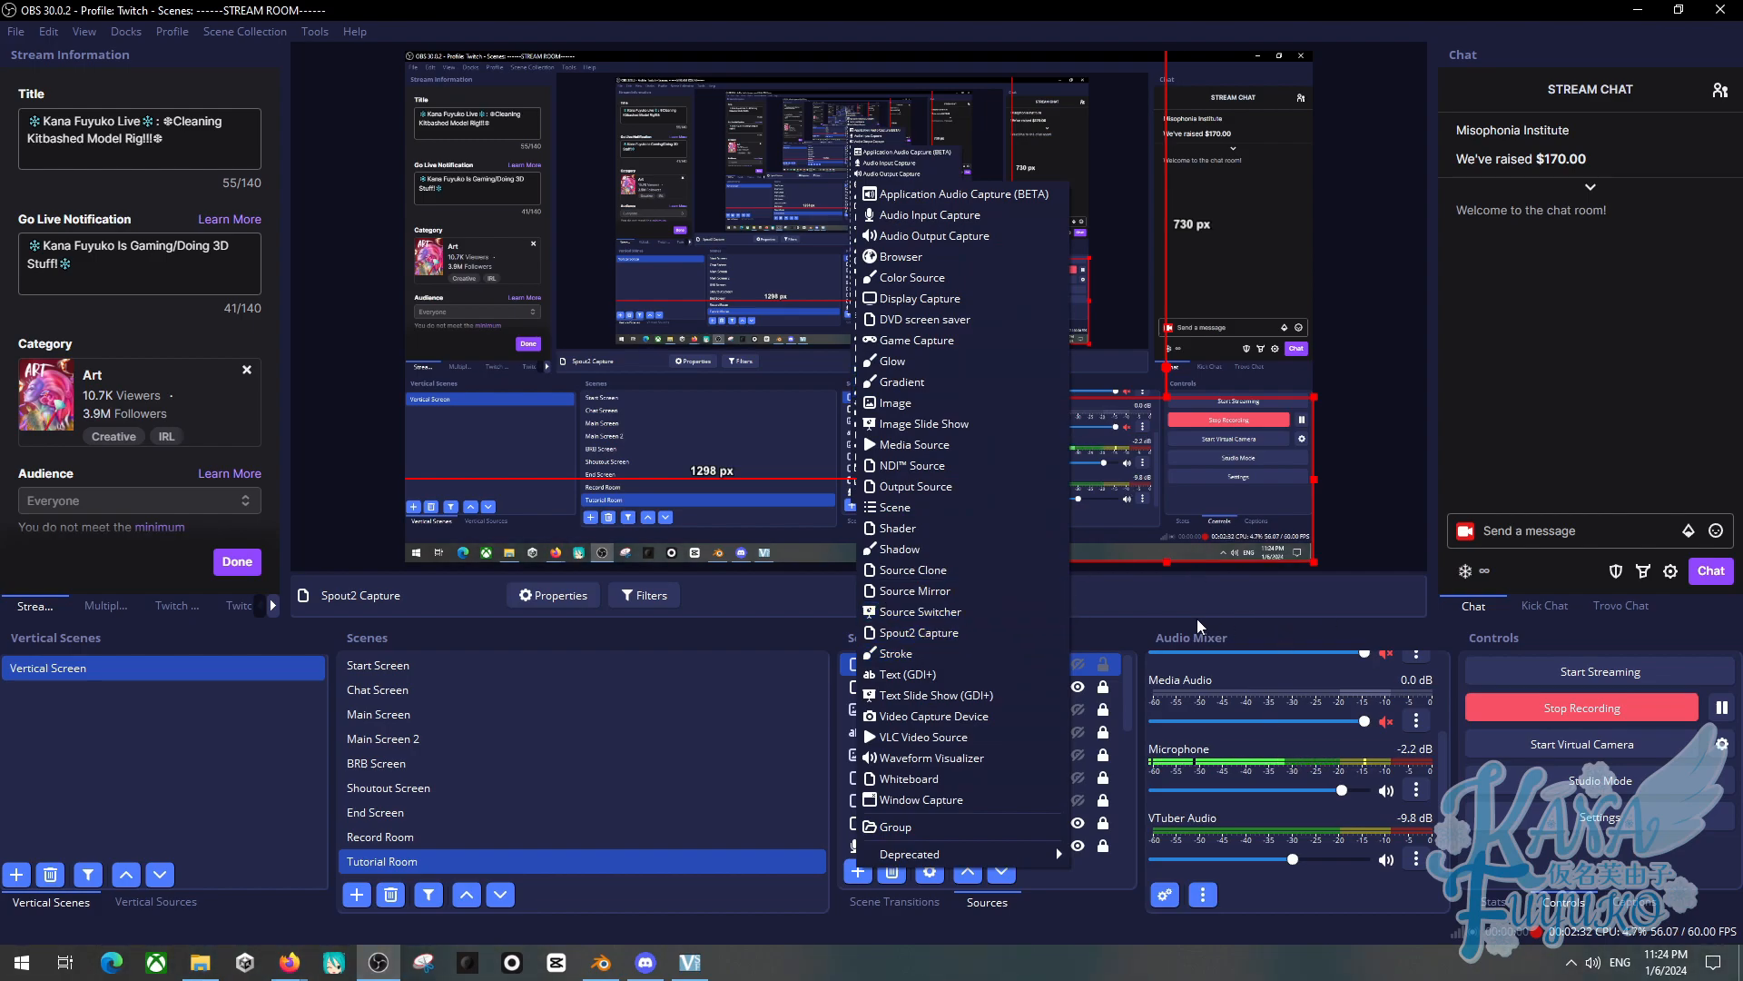
{"action": "left_click", "coordinate": [1133, 600]}
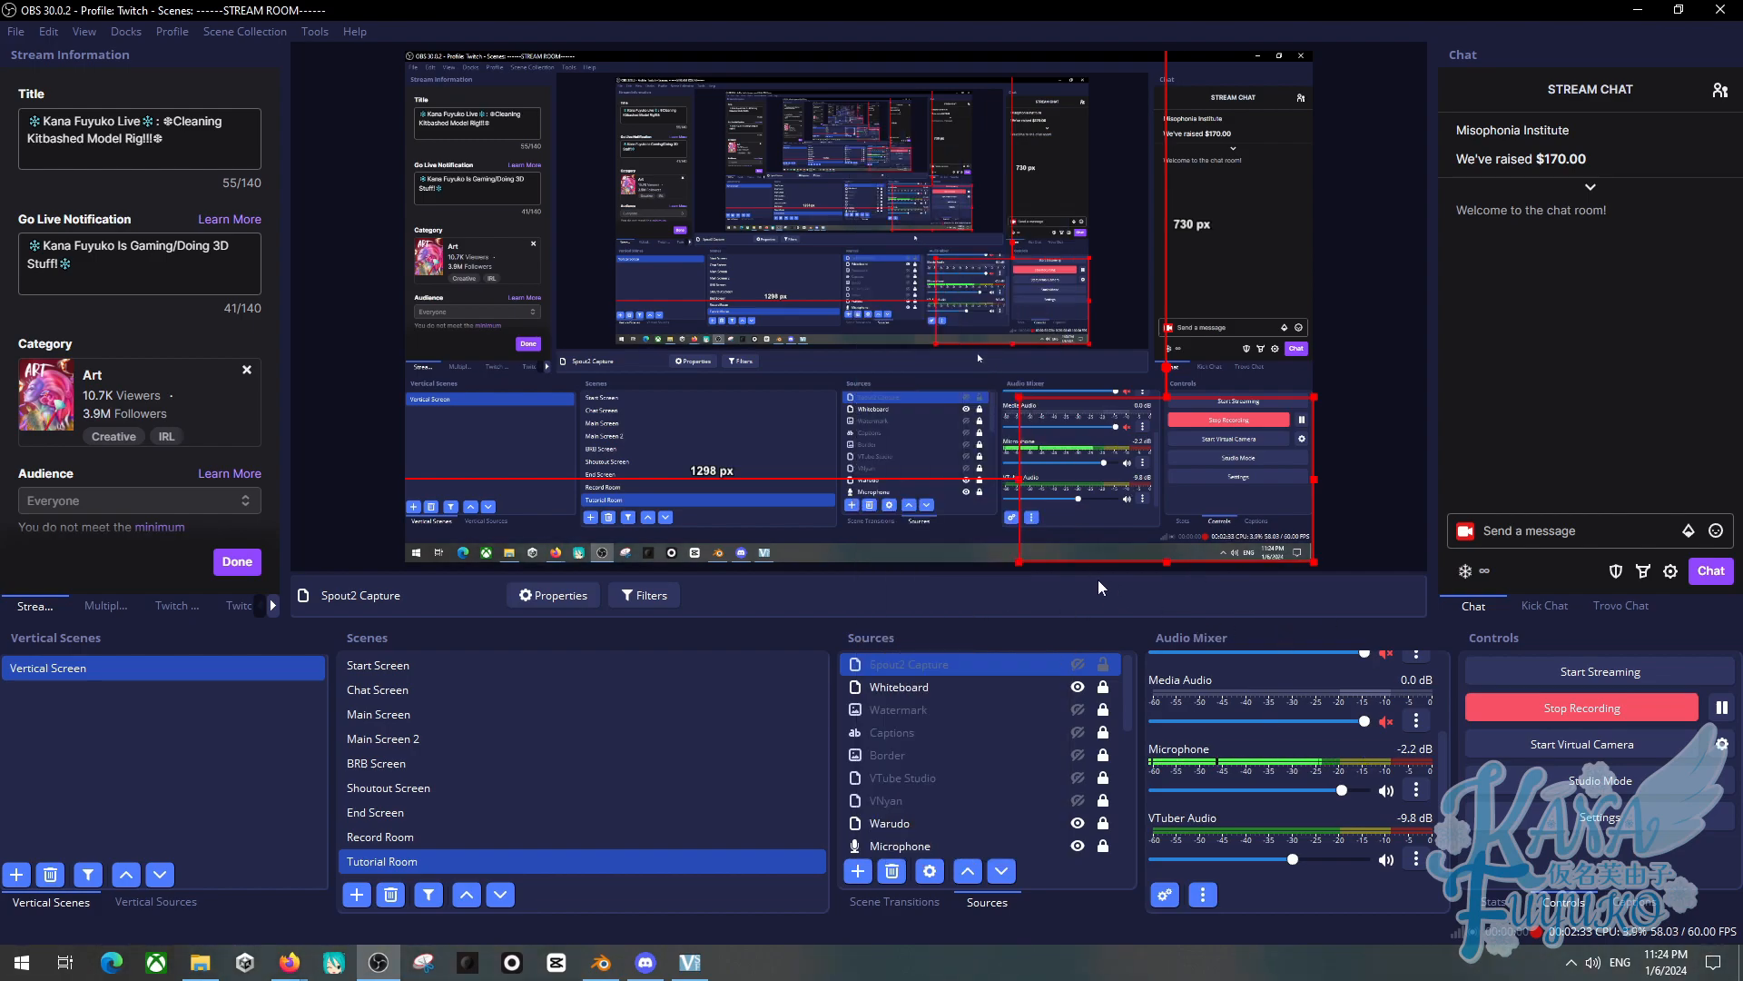
{"action": "left_click", "coordinate": [1077, 664]}
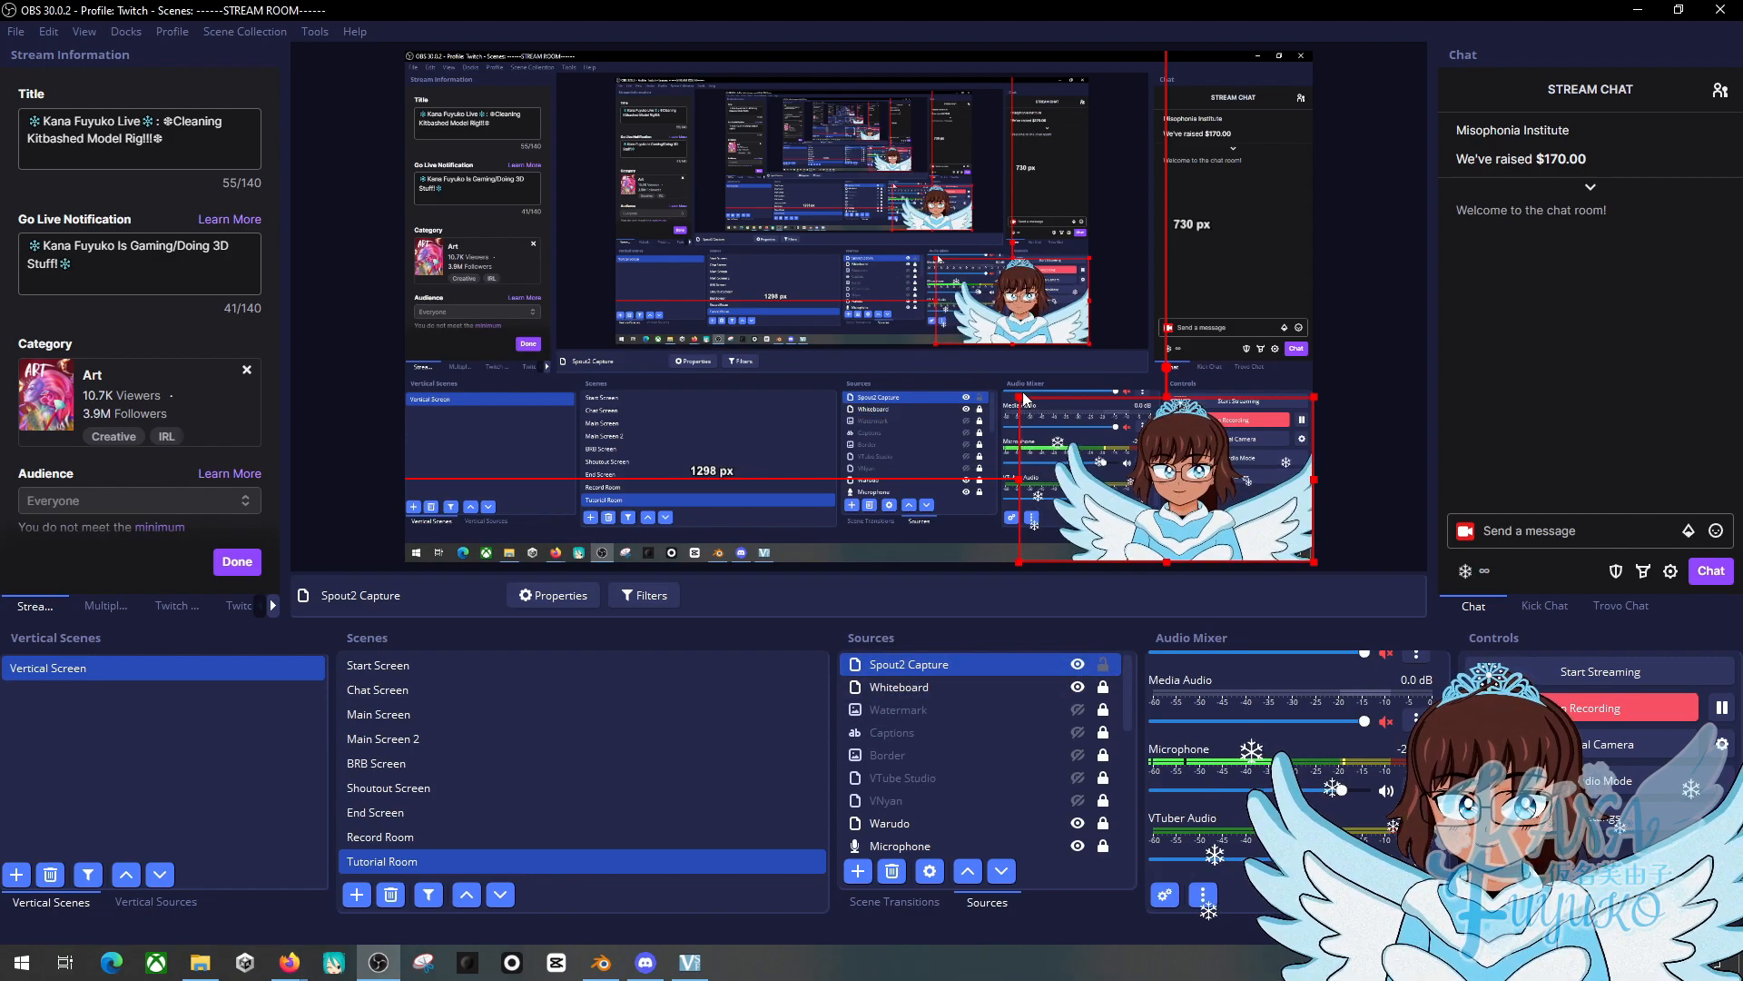
{"action": "left_click_drag", "start_coordinate": [1053, 427], "coordinate": [1146, 475]}
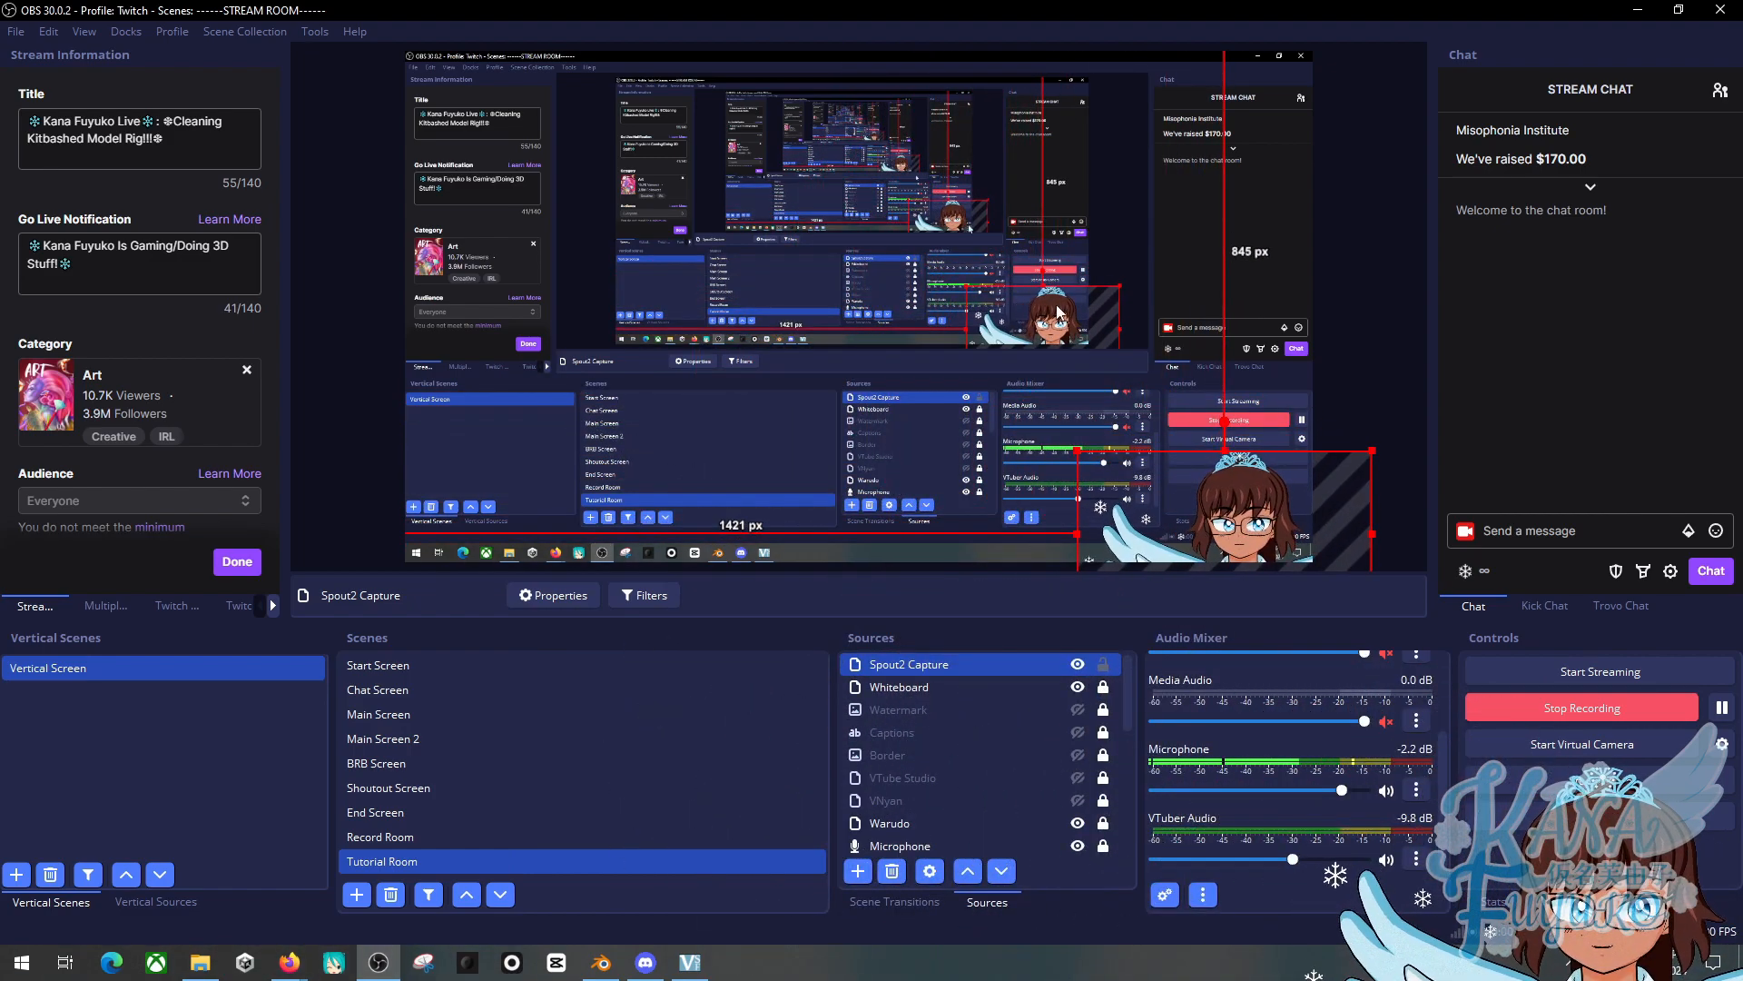
{"action": "left_click", "coordinate": [1348, 296]}
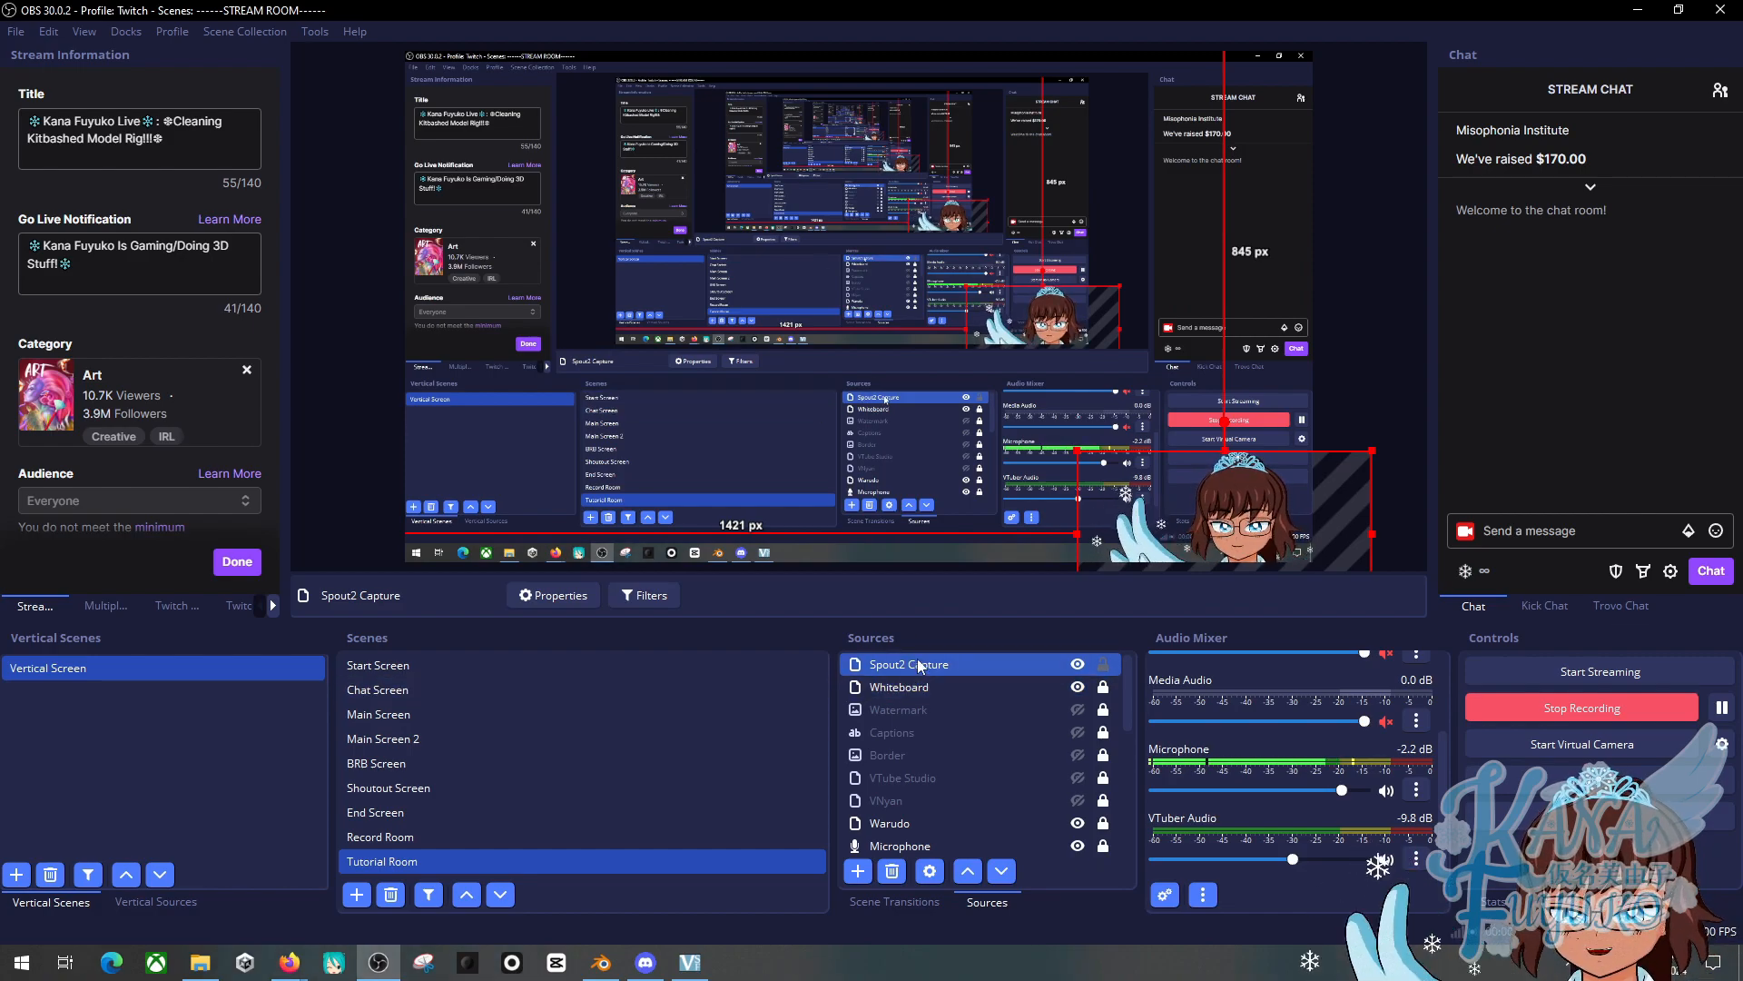
Add a Dedicated NDI output effect filter to the Spout2 Capture source
{"action": "left_click", "coordinate": [663, 599]}
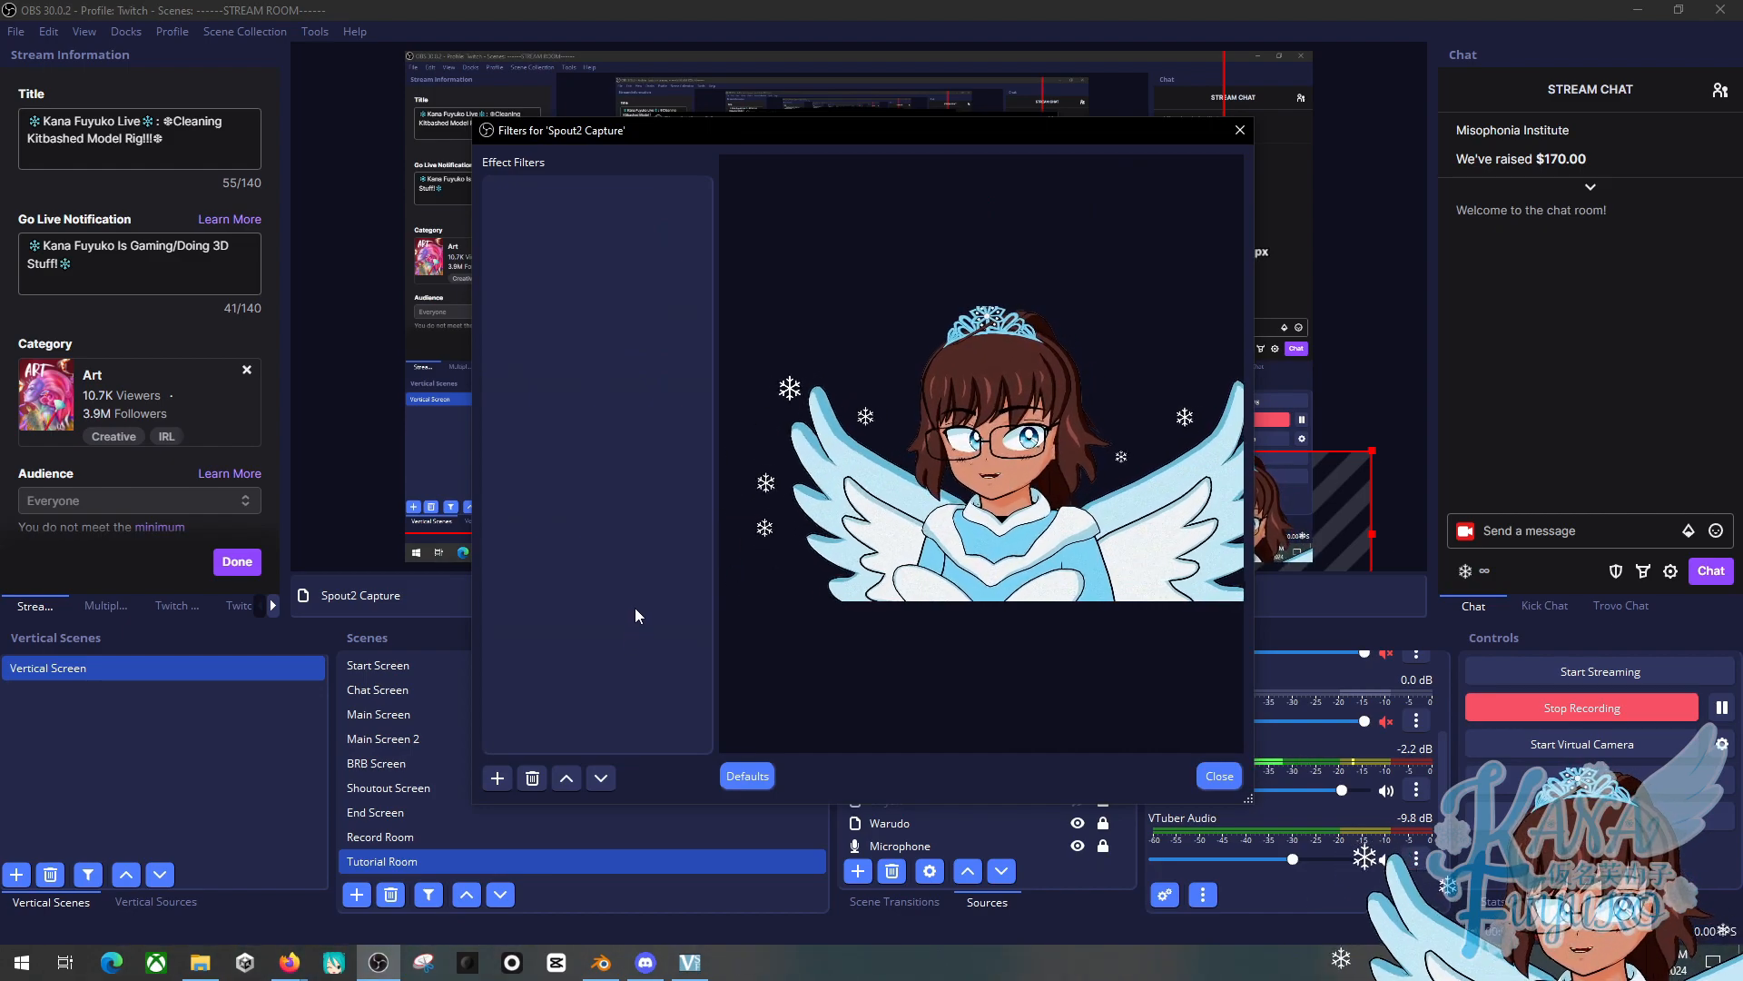
{"action": "left_click", "coordinate": [312, 32]}
{"action": "mouse_move", "coordinate": [354, 293]}
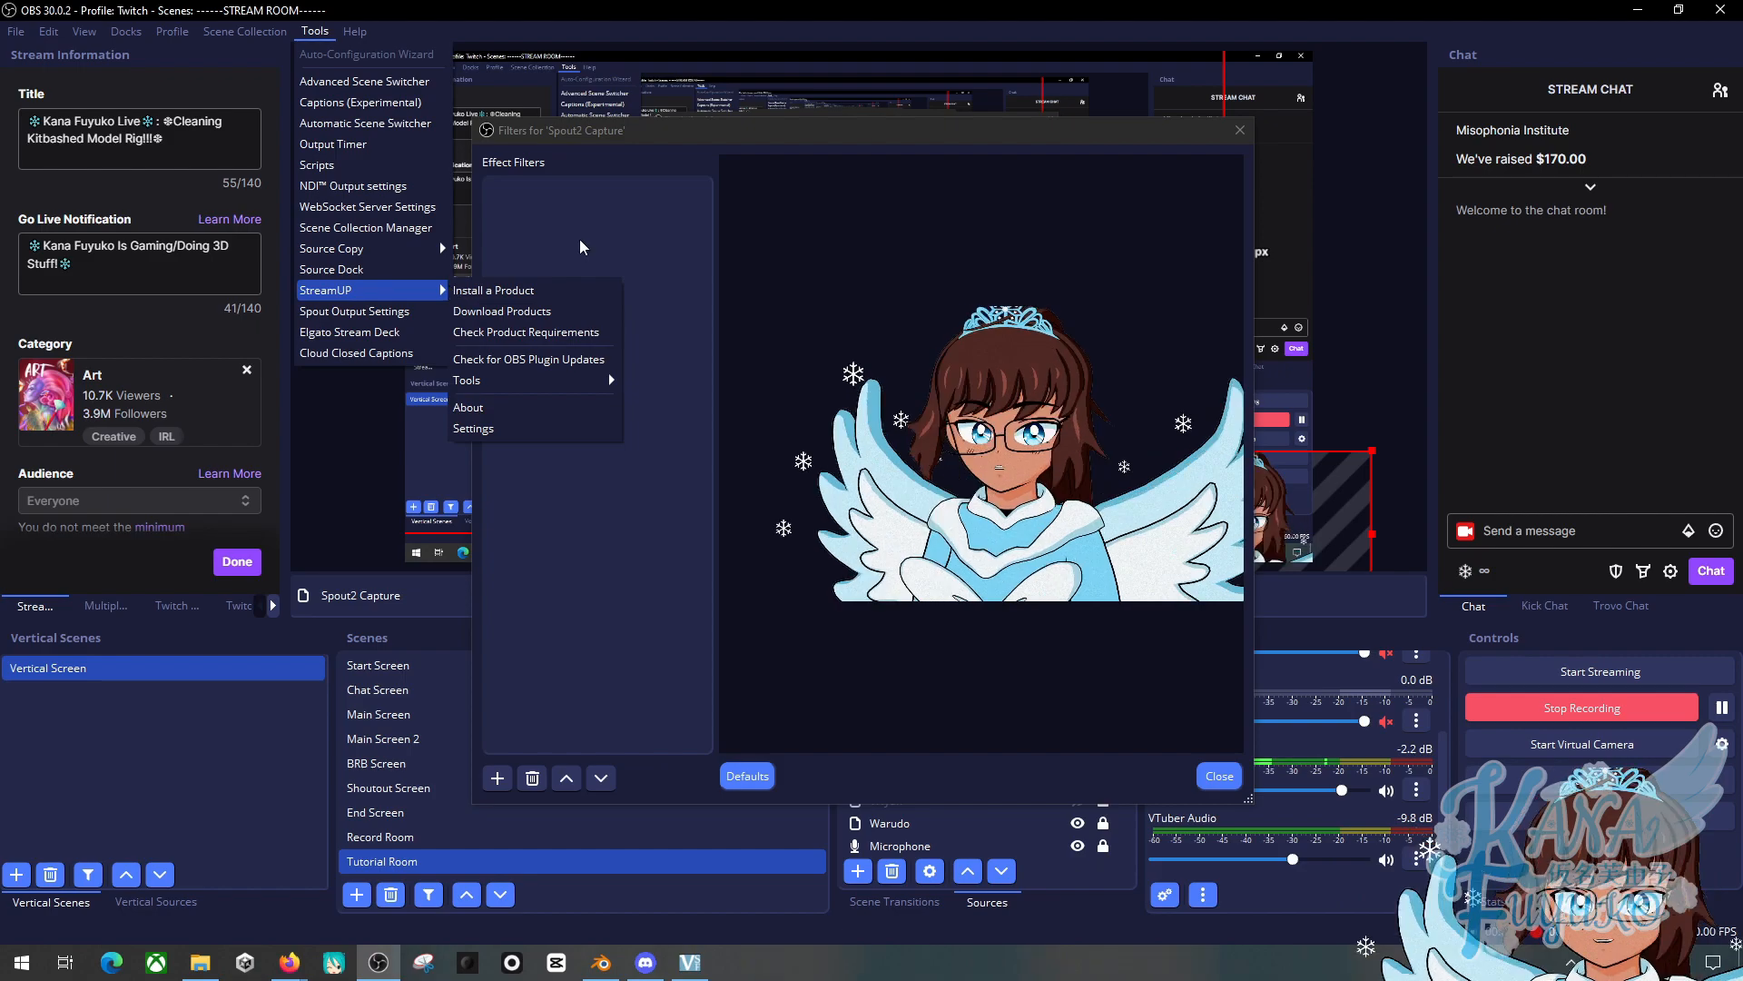
{"action": "left_click", "coordinate": [589, 445]}
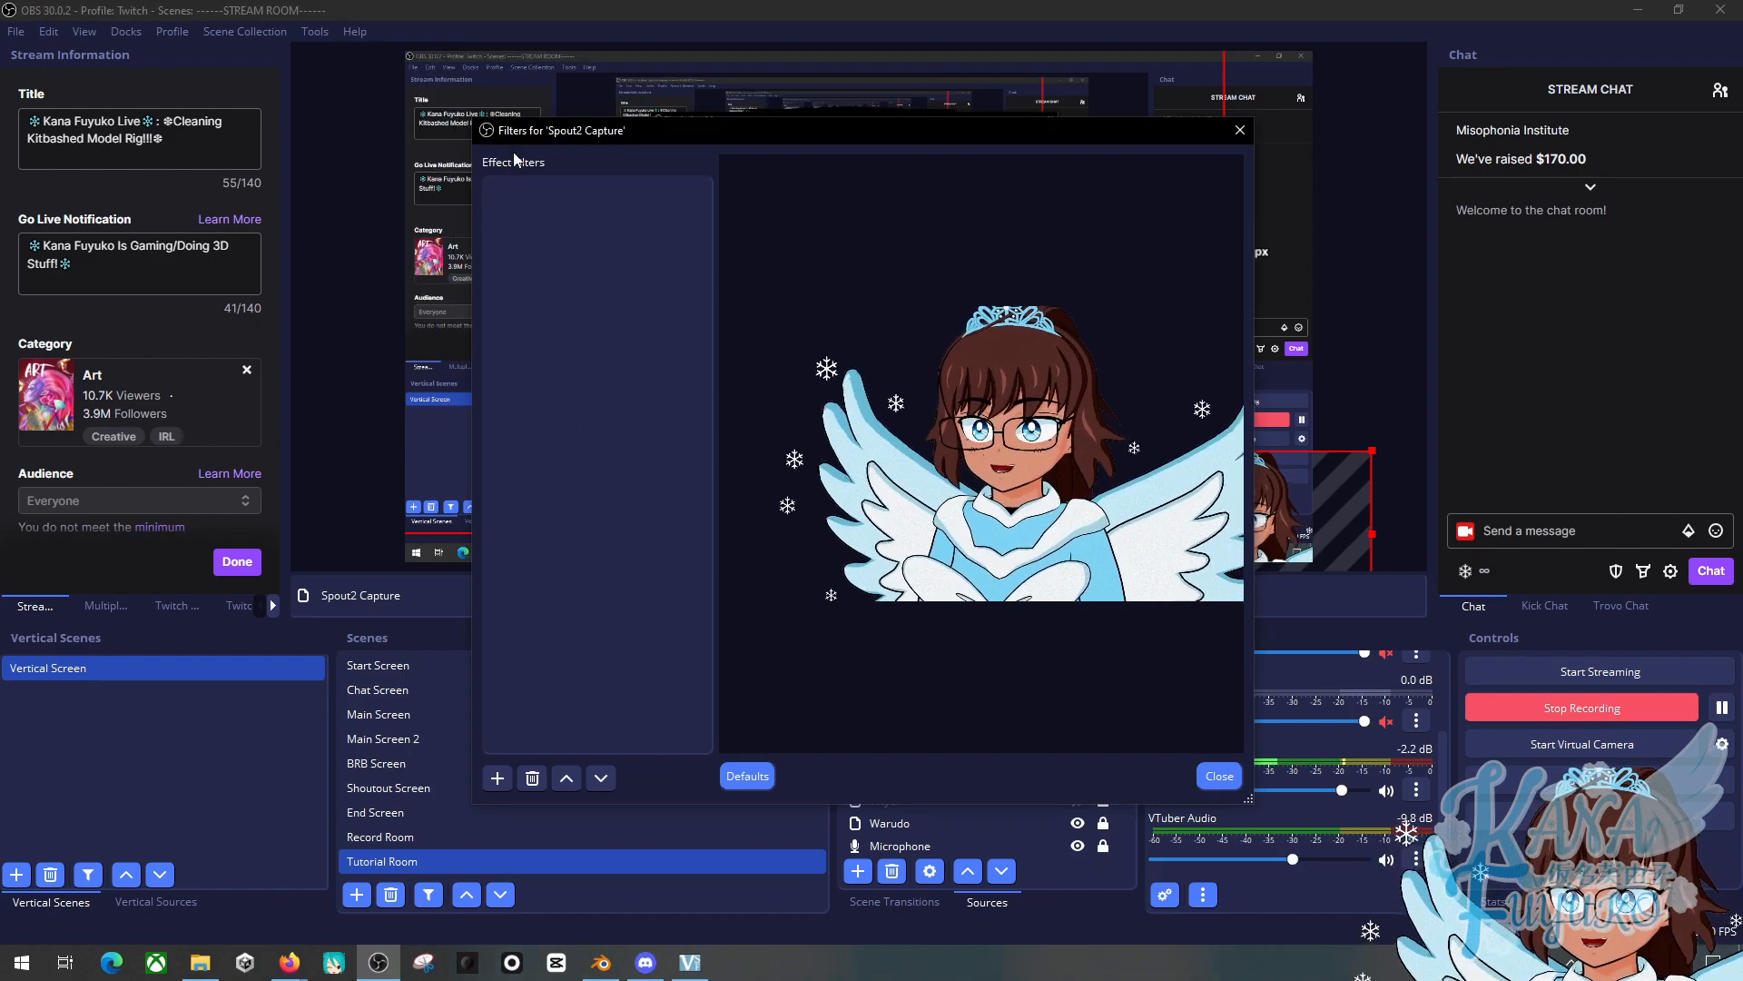
{"action": "left_click", "coordinate": [498, 778]}
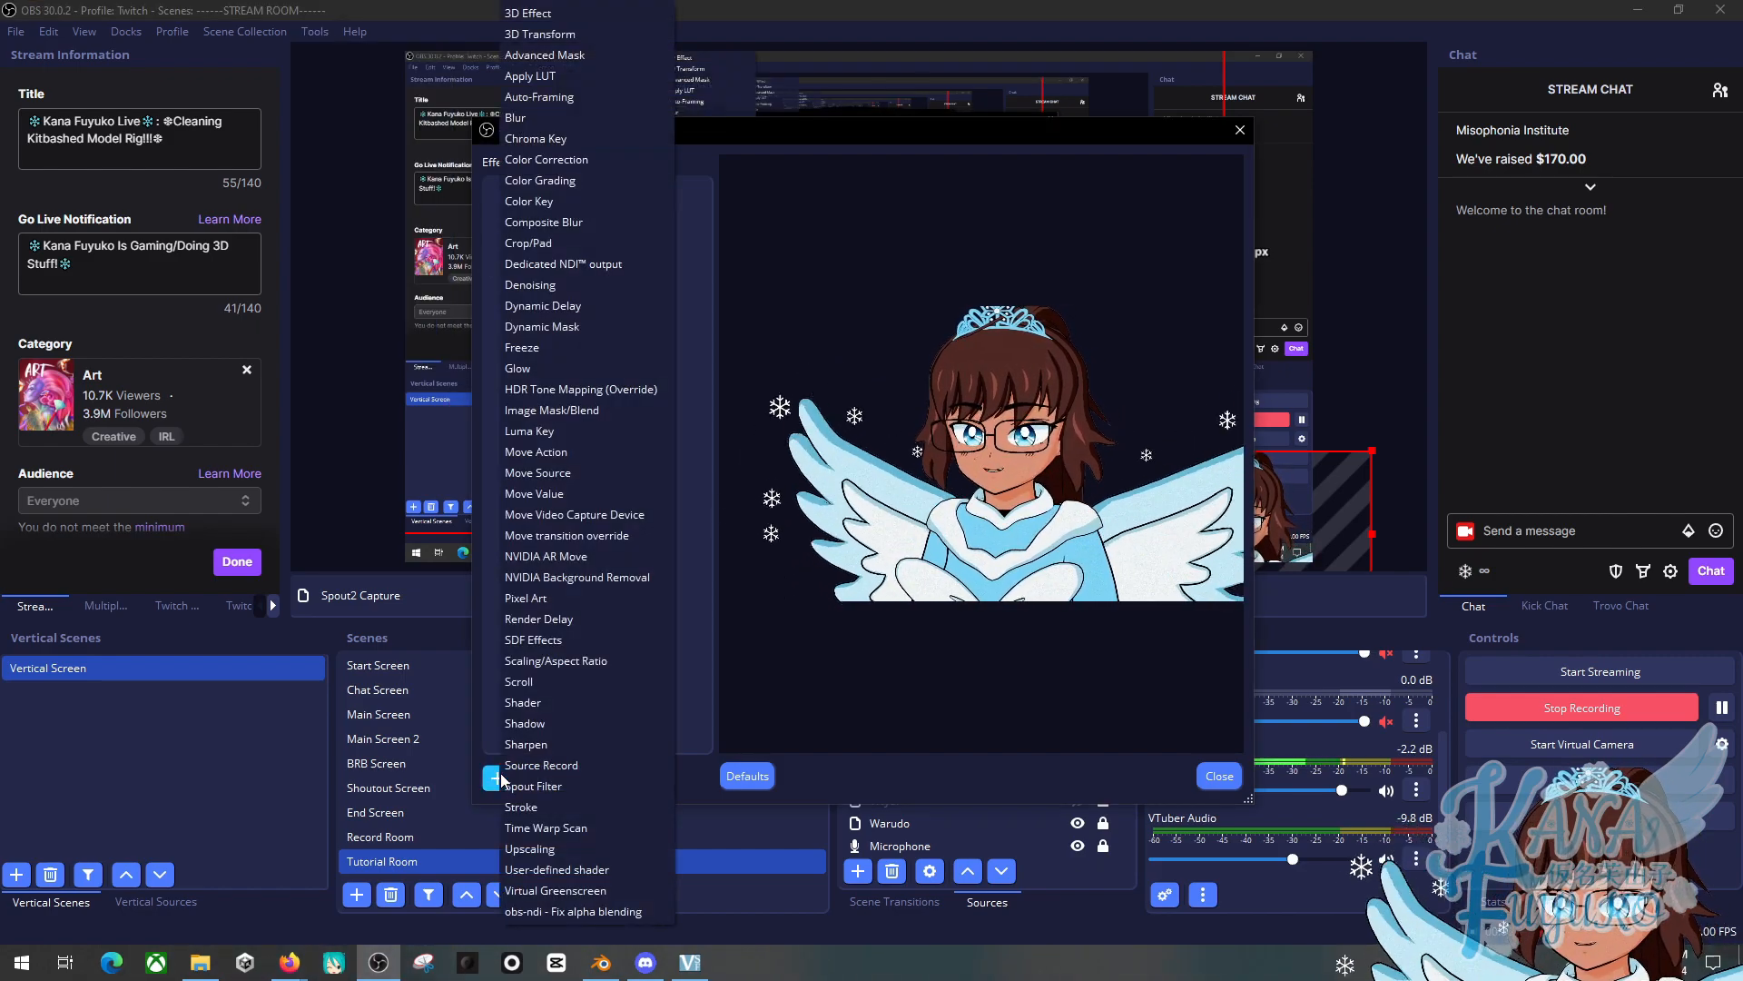
{"action": "left_click", "coordinate": [591, 264]}
Set the filter's NDI name to VSeeFace, apply the change and close the filter settings
{"action": "left_click", "coordinate": [844, 490]}
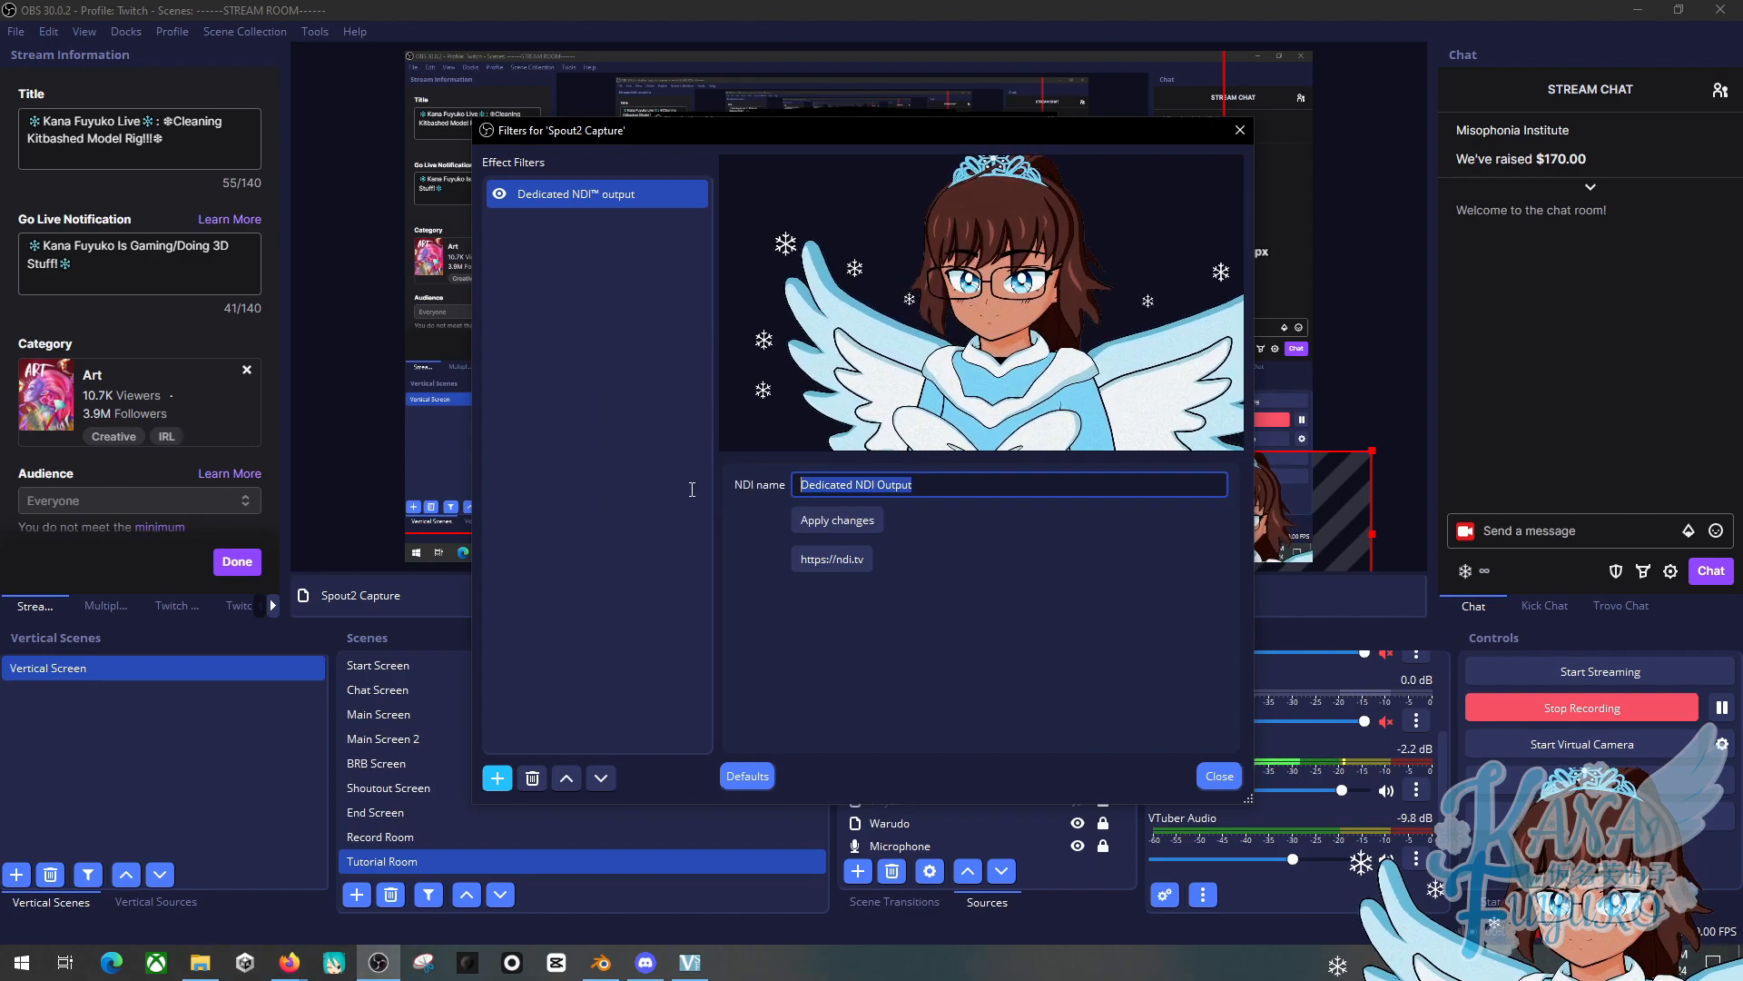
{"action": "type", "text": "VSeeFace"}
{"action": "key", "text": "ctrl+a"}
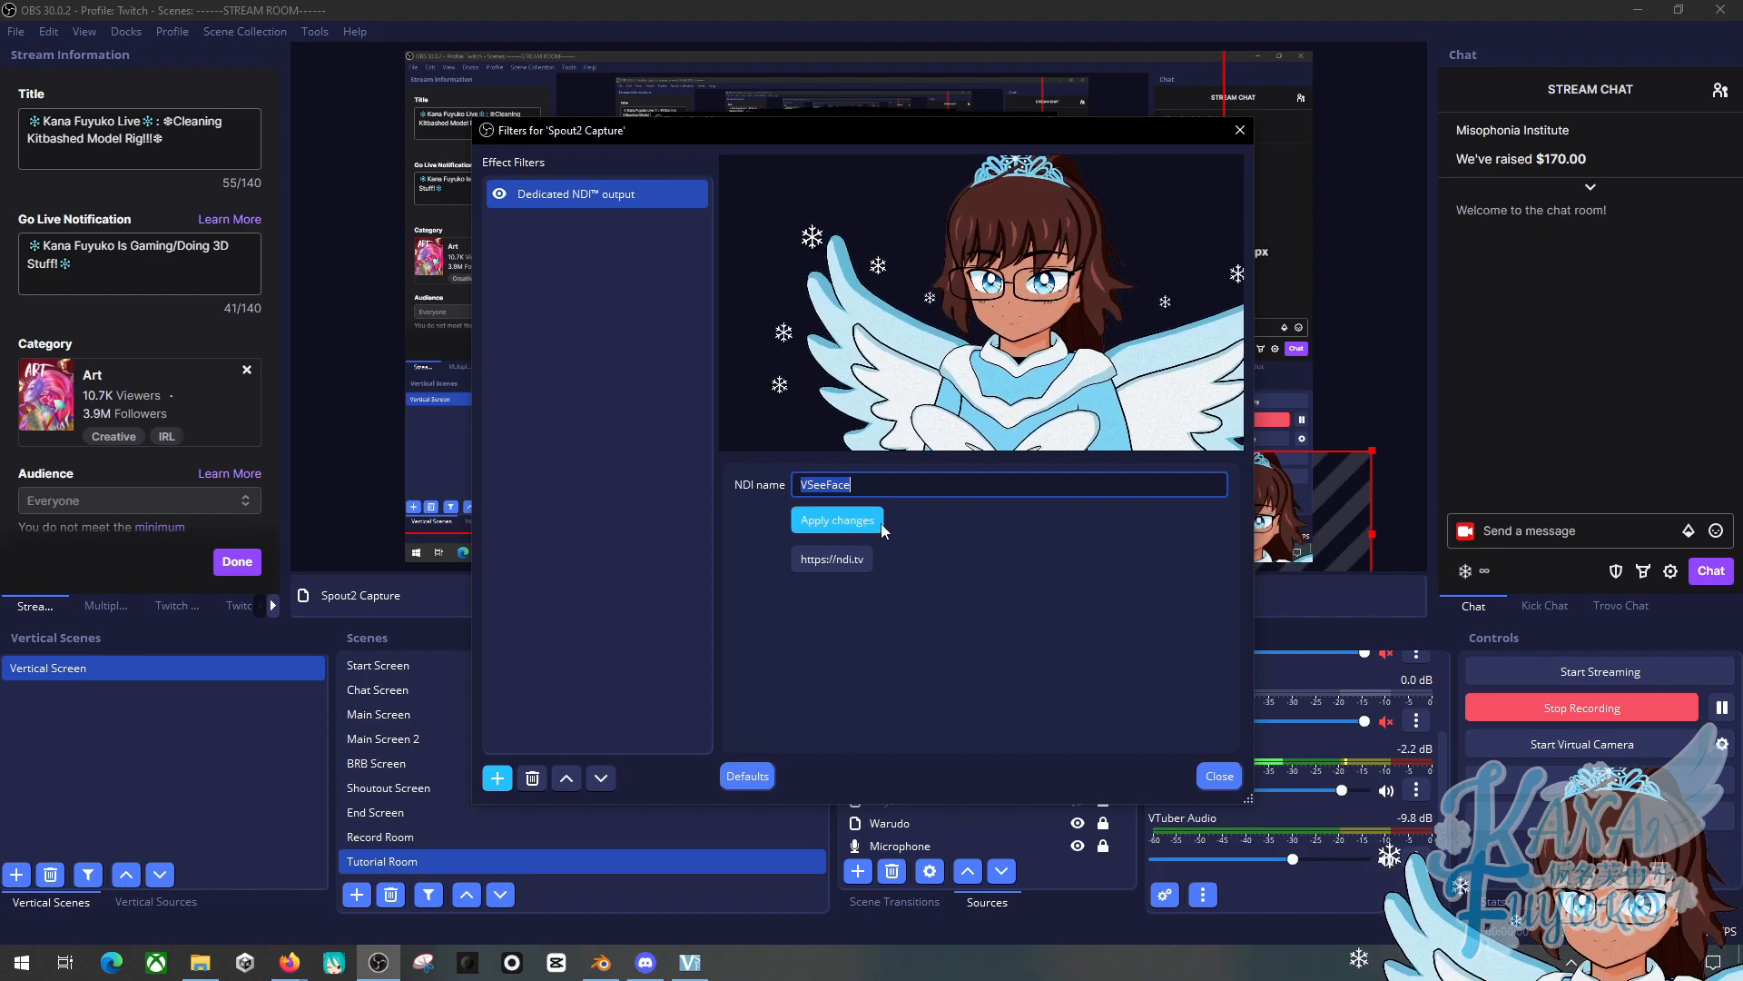
{"action": "left_click", "coordinate": [856, 526]}
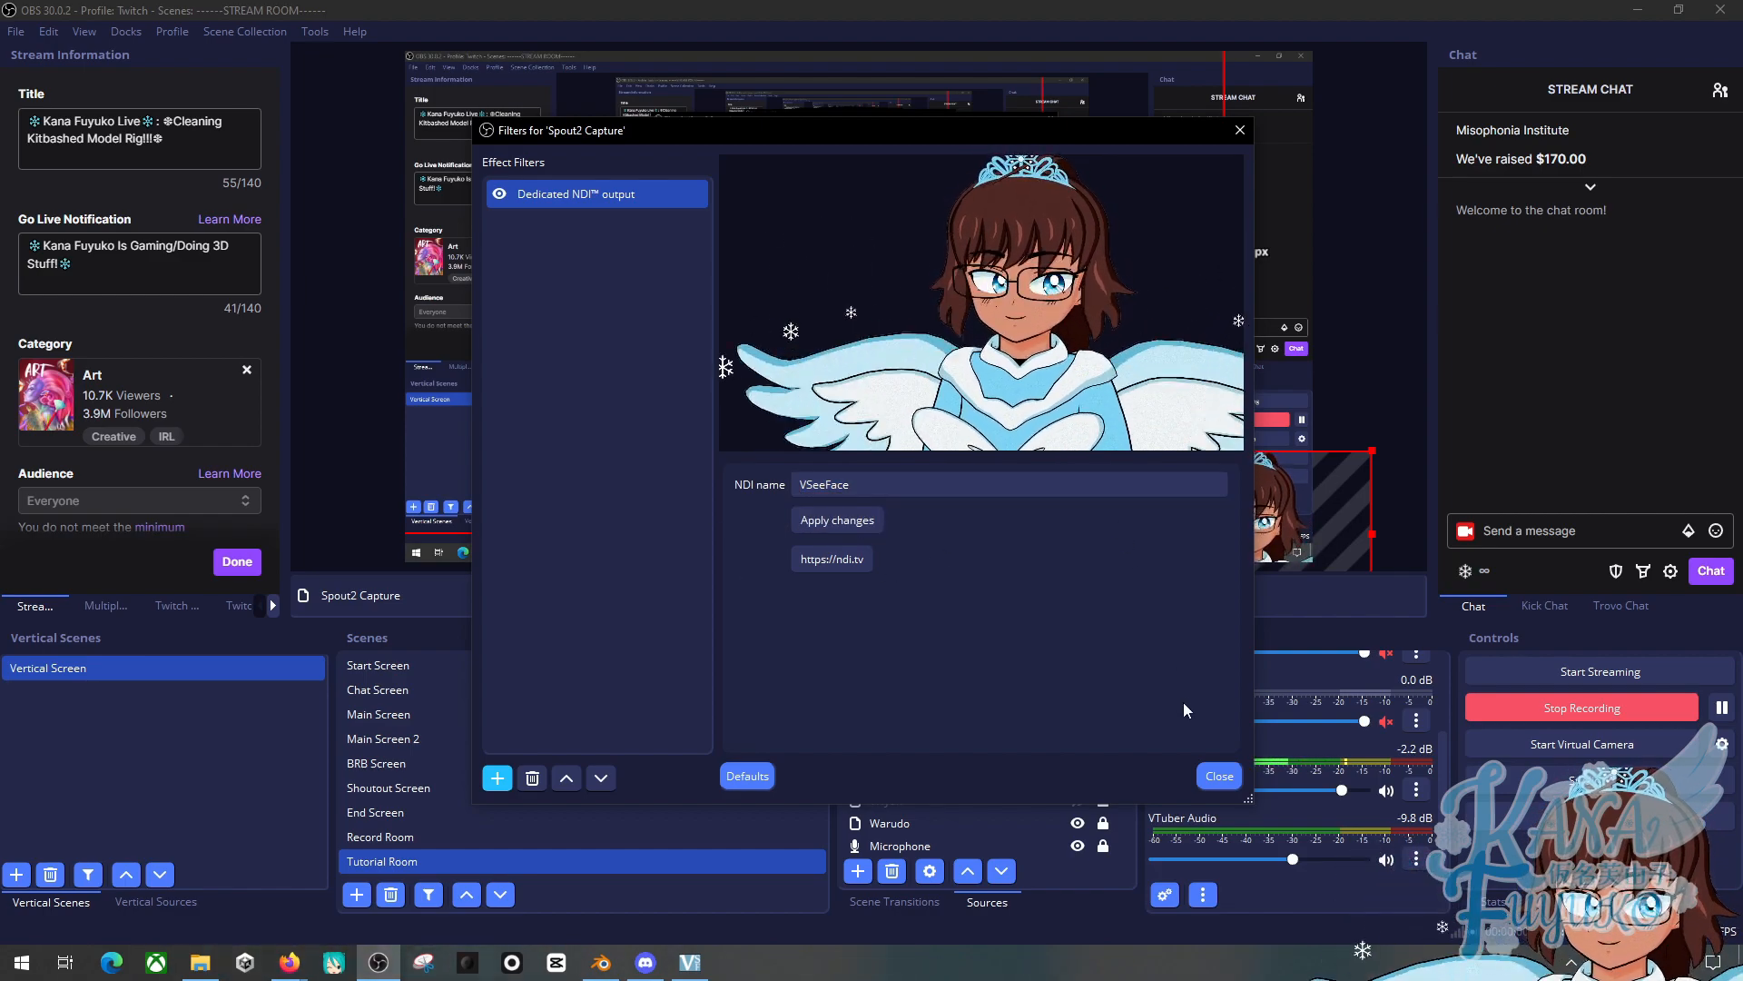
{"action": "left_click", "coordinate": [1218, 777]}
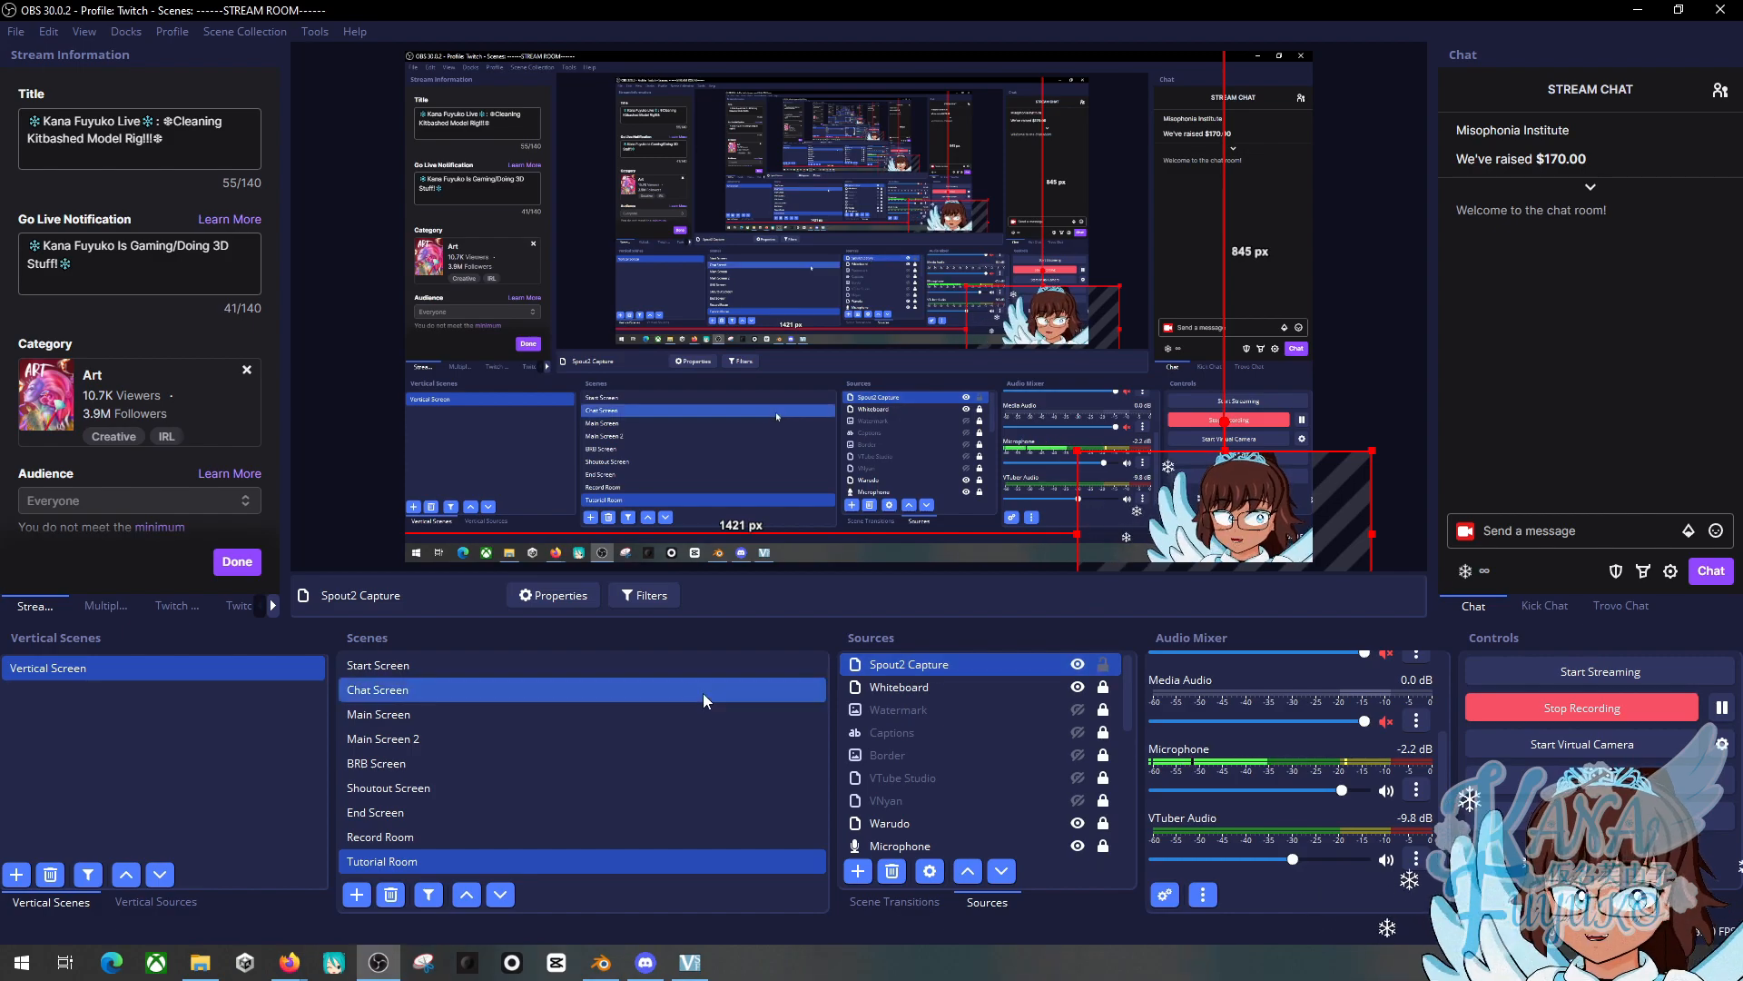
Switch to the MultiV page in Firefox and create a new collab room
{"action": "mouse_move", "coordinate": [289, 968]}
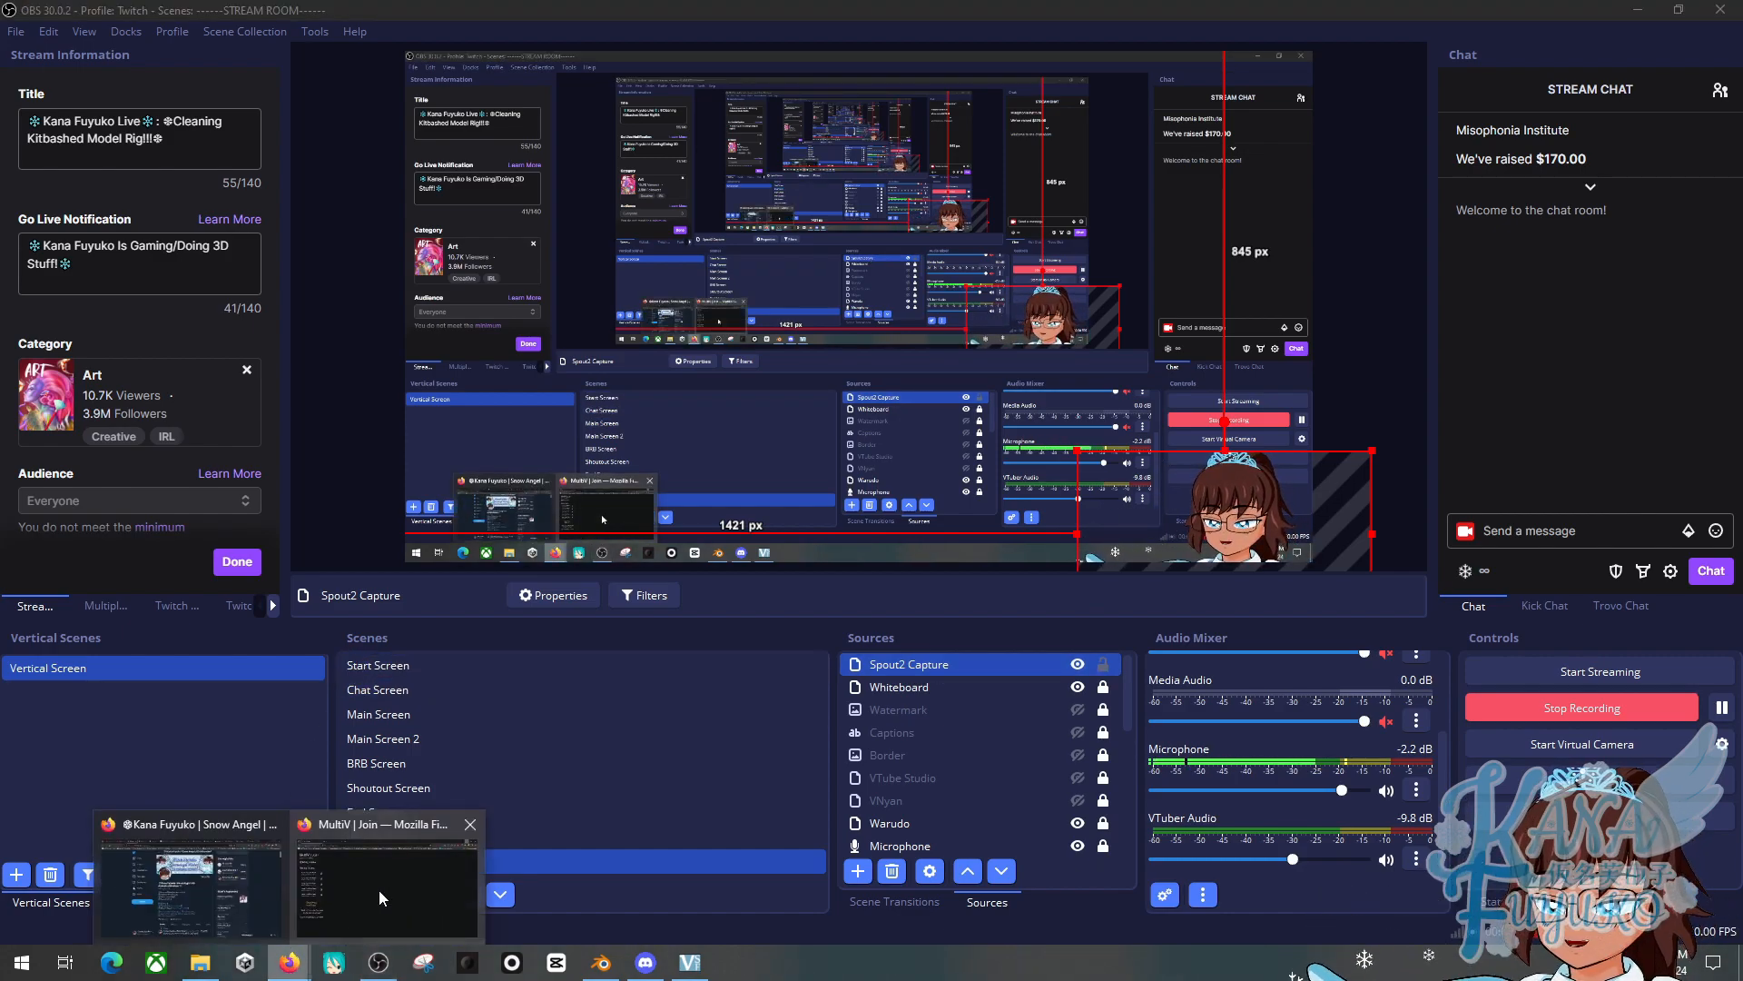
{"action": "left_click", "coordinate": [379, 889]}
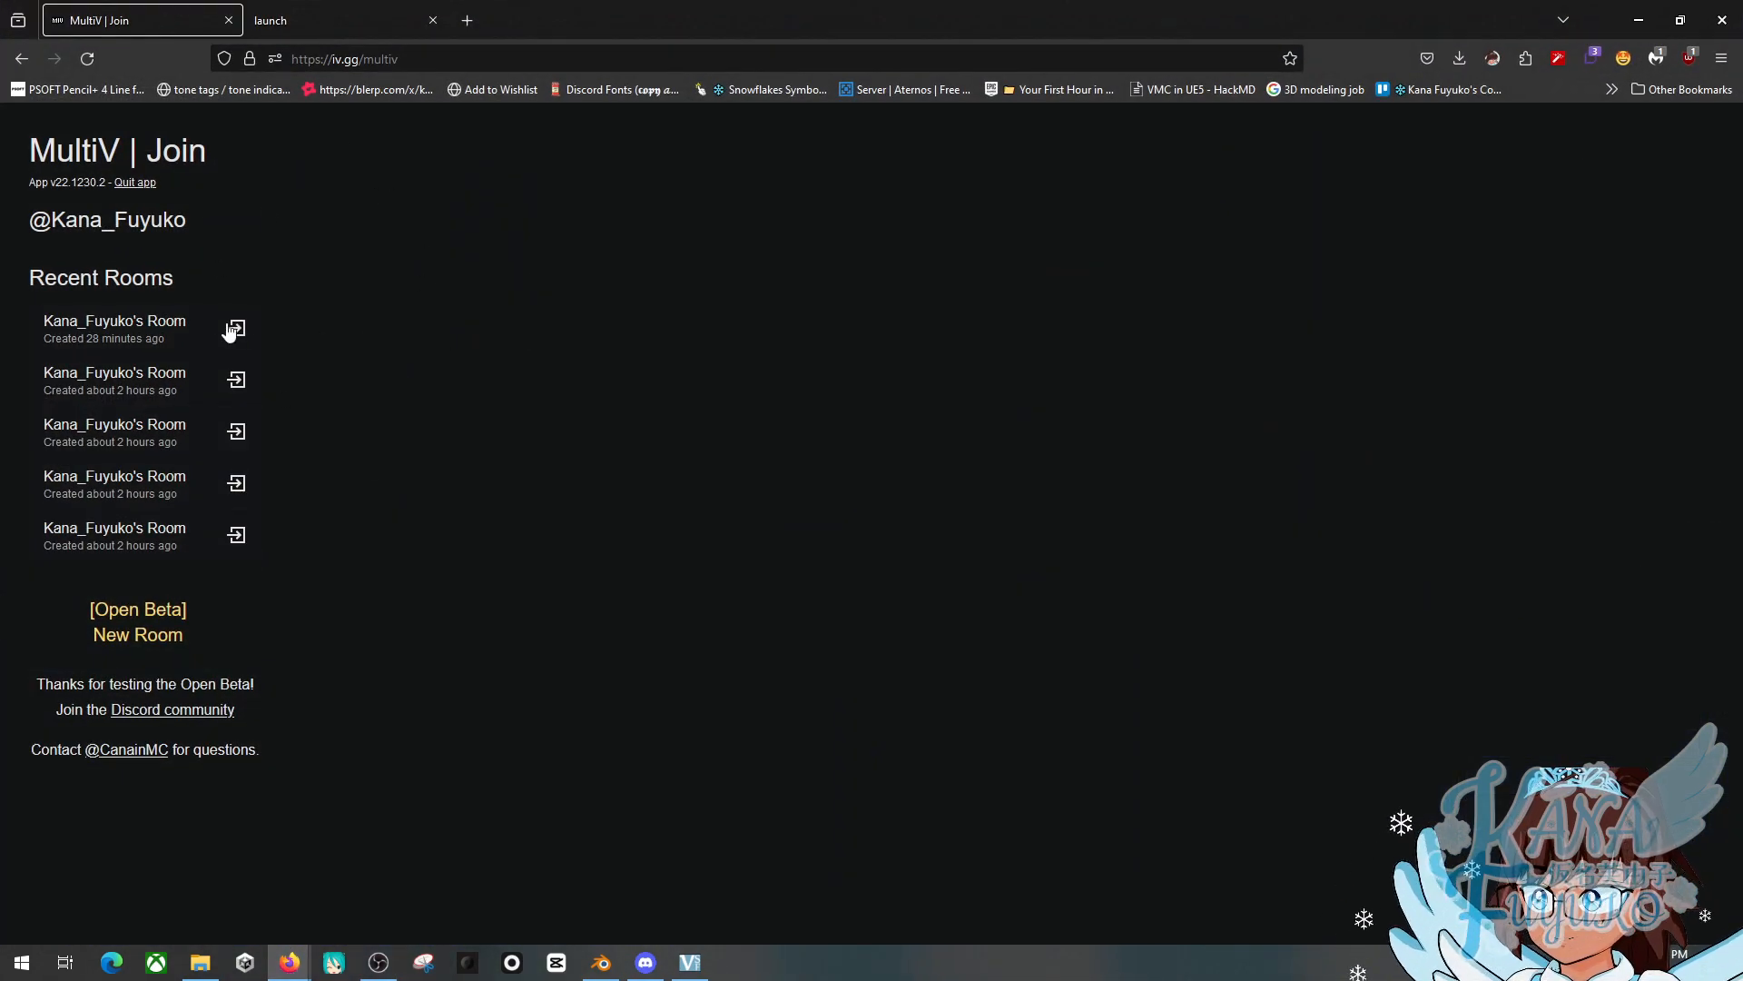
{"action": "left_click", "coordinate": [158, 626]}
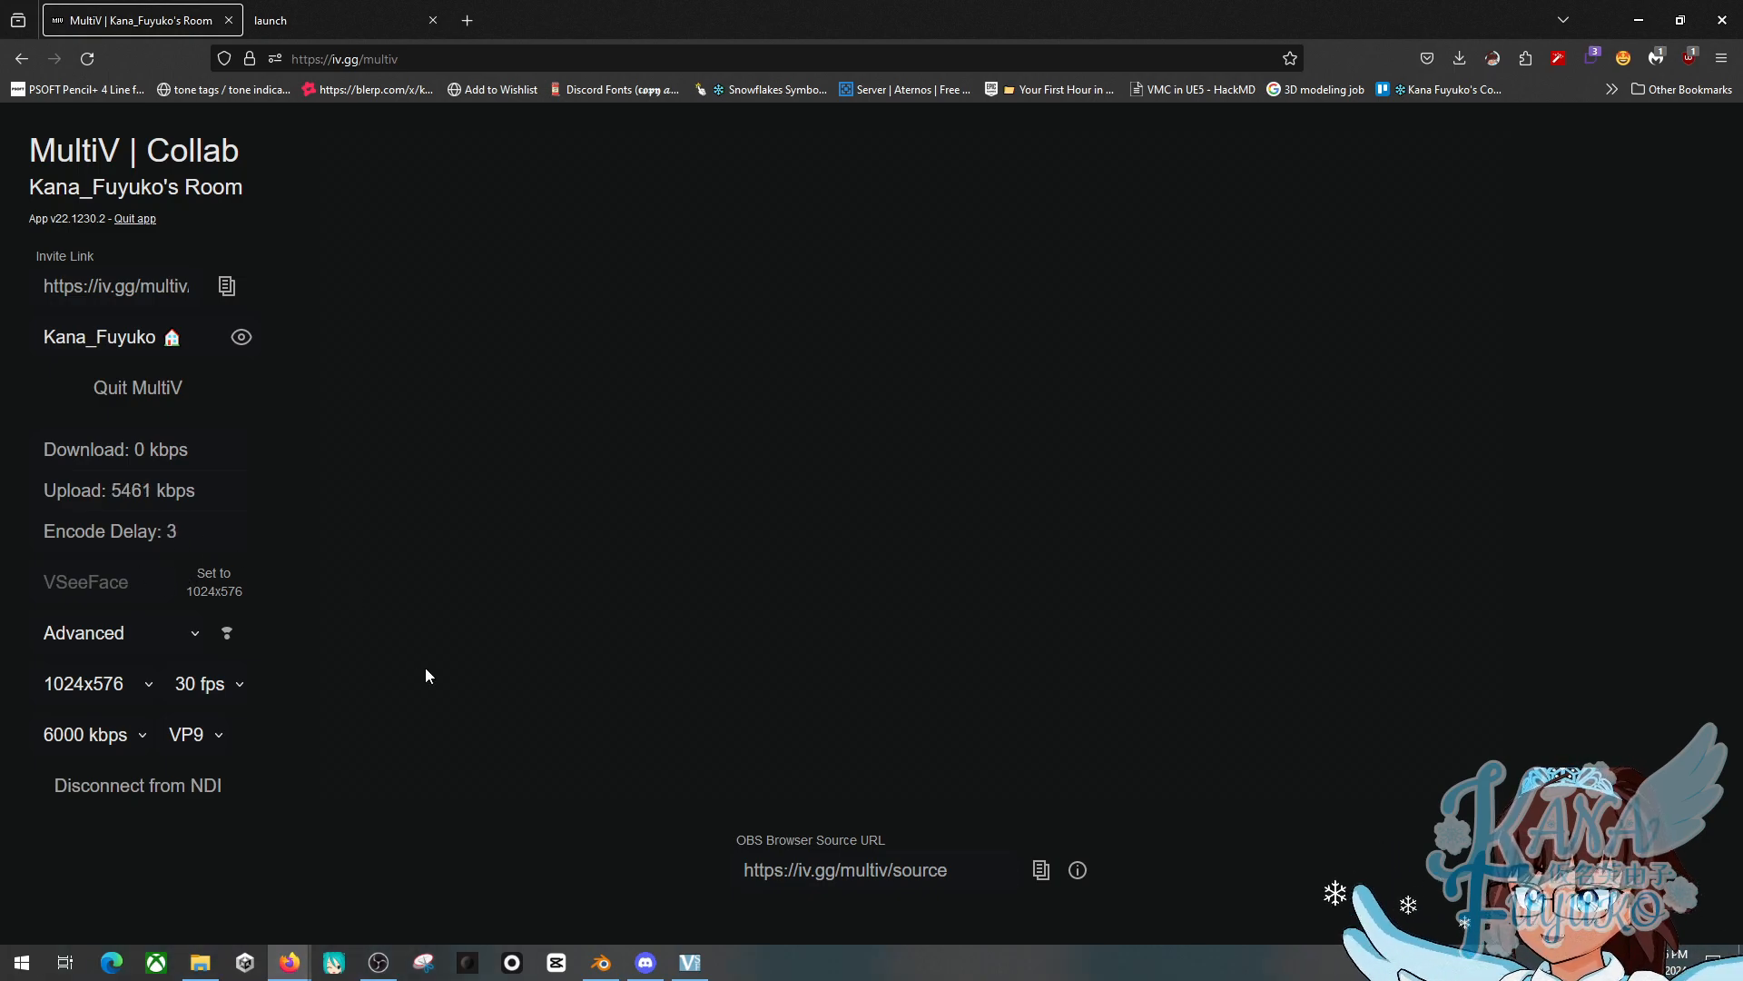
Rescale the avatar on the MultiV collab canvas and reposition it near the canvas's lower middle
{"action": "left_click_drag", "start_coordinate": [661, 663], "coordinate": [898, 618]}
{"action": "scroll", "coordinate": [887, 564], "scroll_direction": "up", "scroll_amount": 8}
{"action": "scroll", "coordinate": [892, 542], "scroll_direction": "up", "scroll_amount": 2}
{"action": "scroll", "coordinate": [894, 553], "scroll_direction": "down", "scroll_amount": 4}
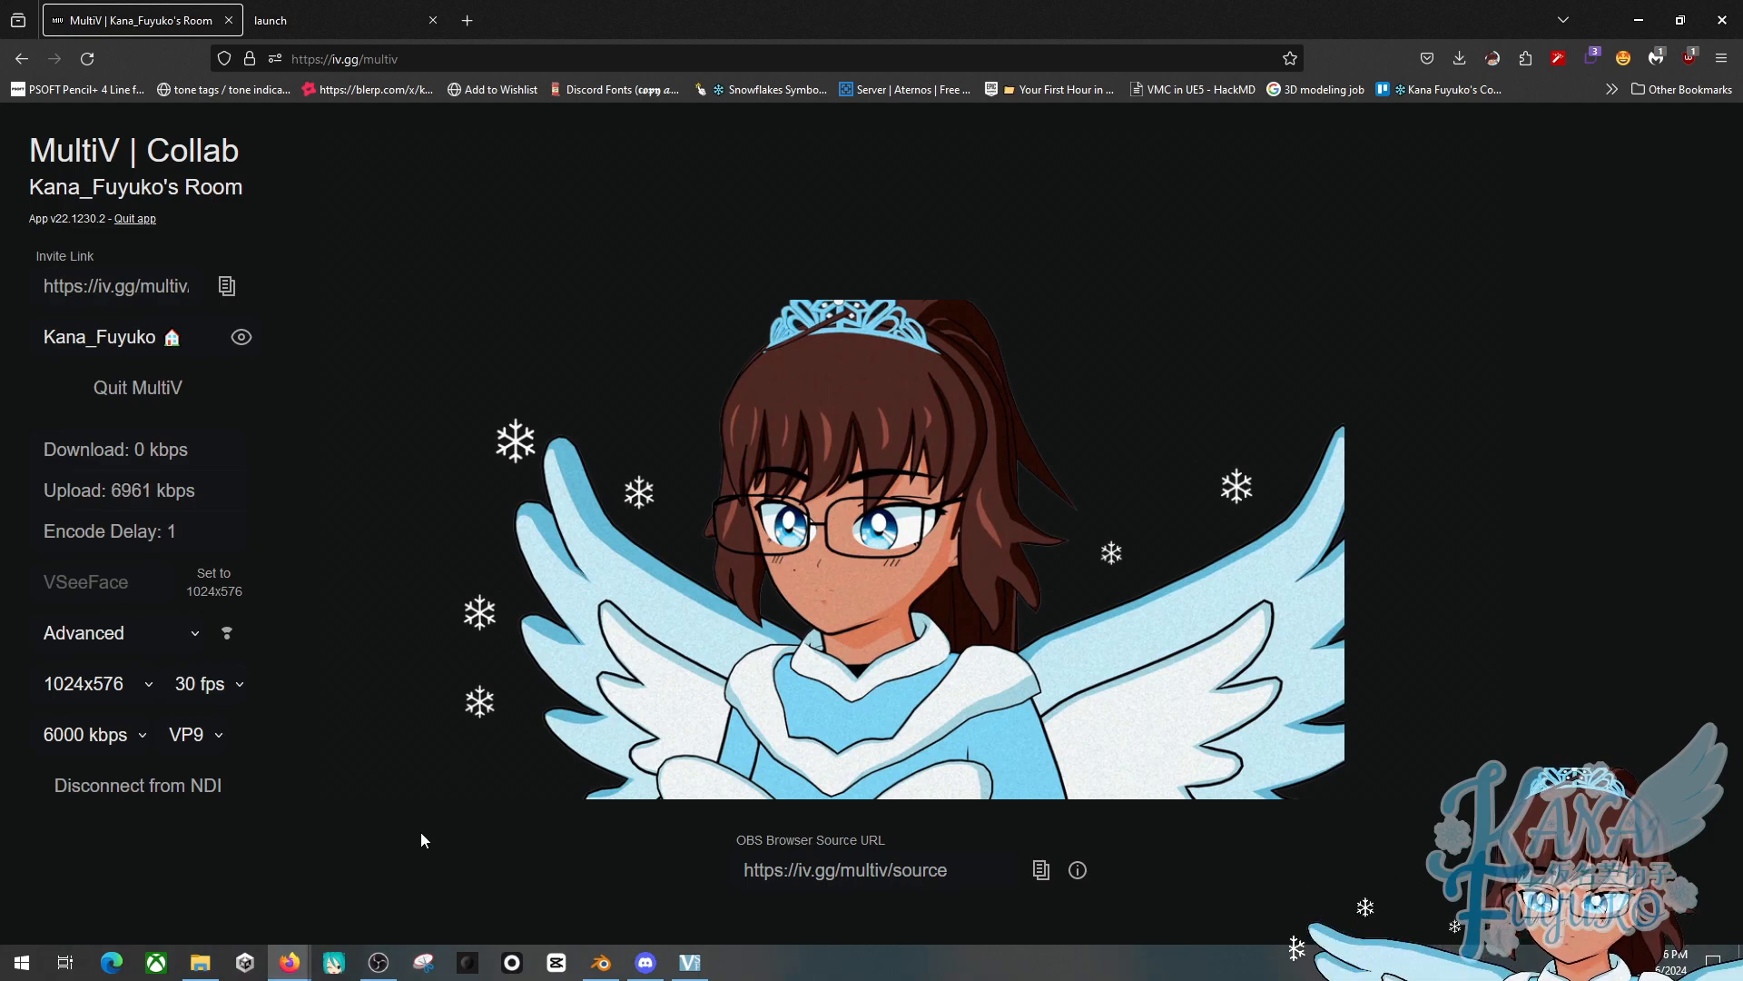
{"action": "left_click_drag", "start_coordinate": [722, 709], "coordinate": [675, 640]}
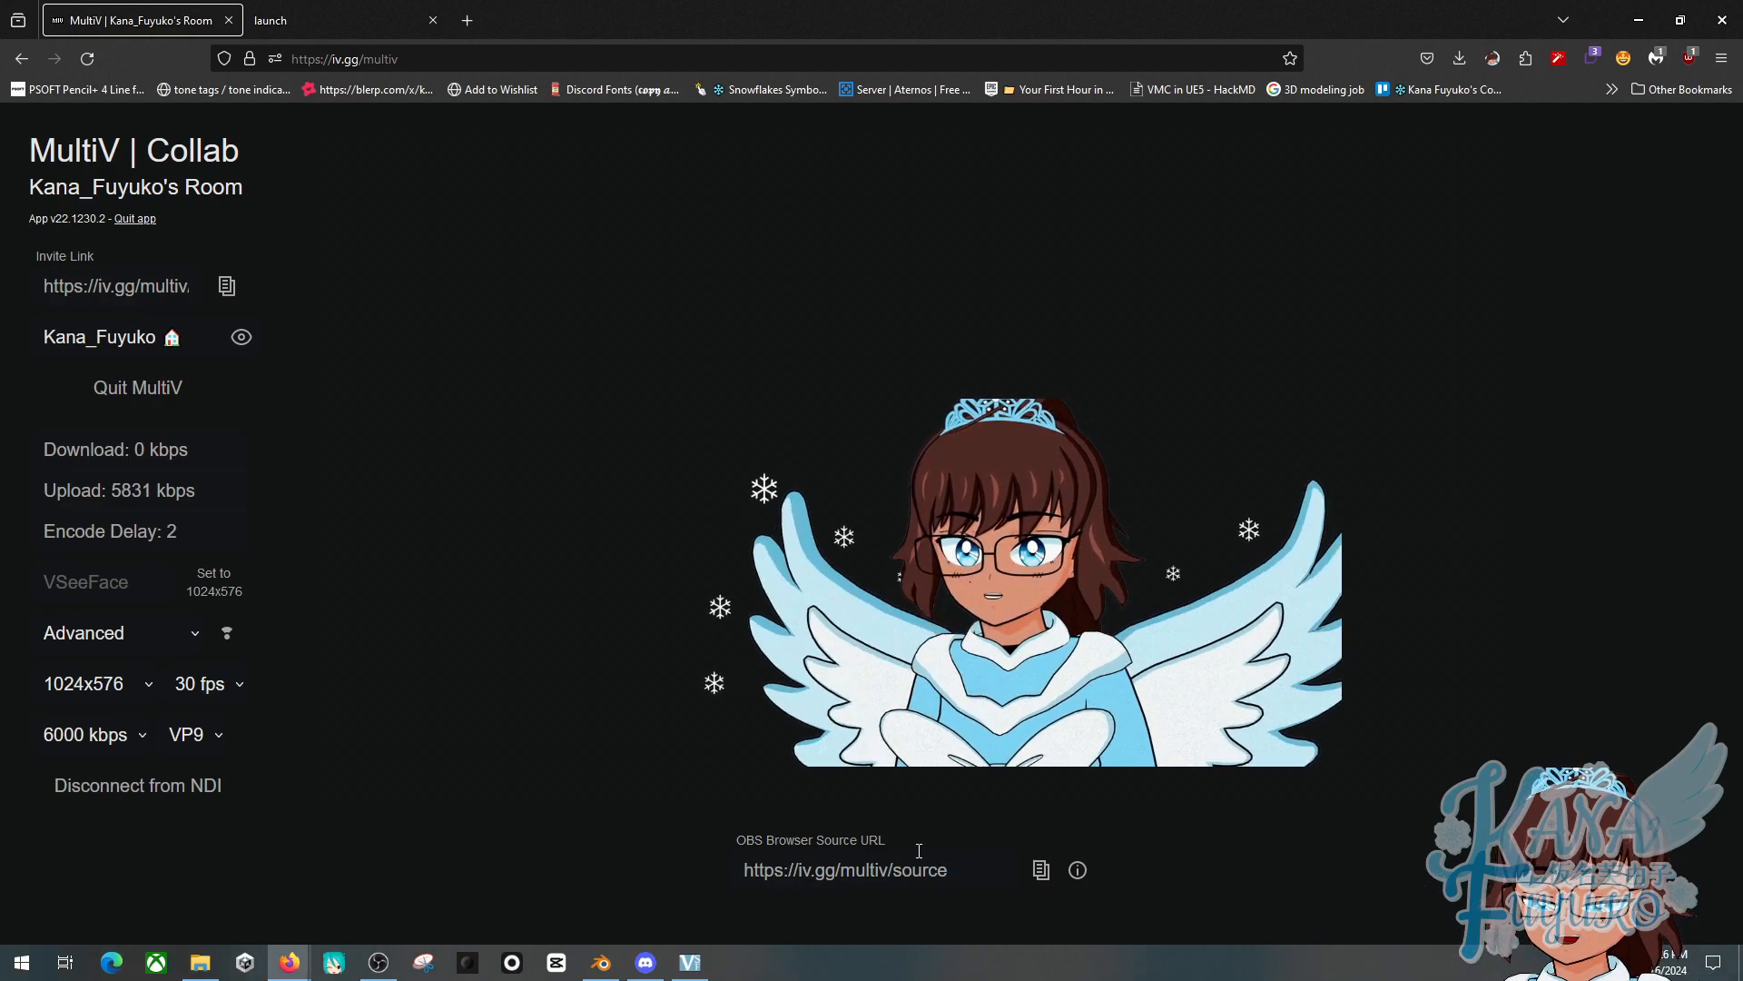
{"action": "left_click_drag", "start_coordinate": [1108, 594], "coordinate": [1105, 762]}
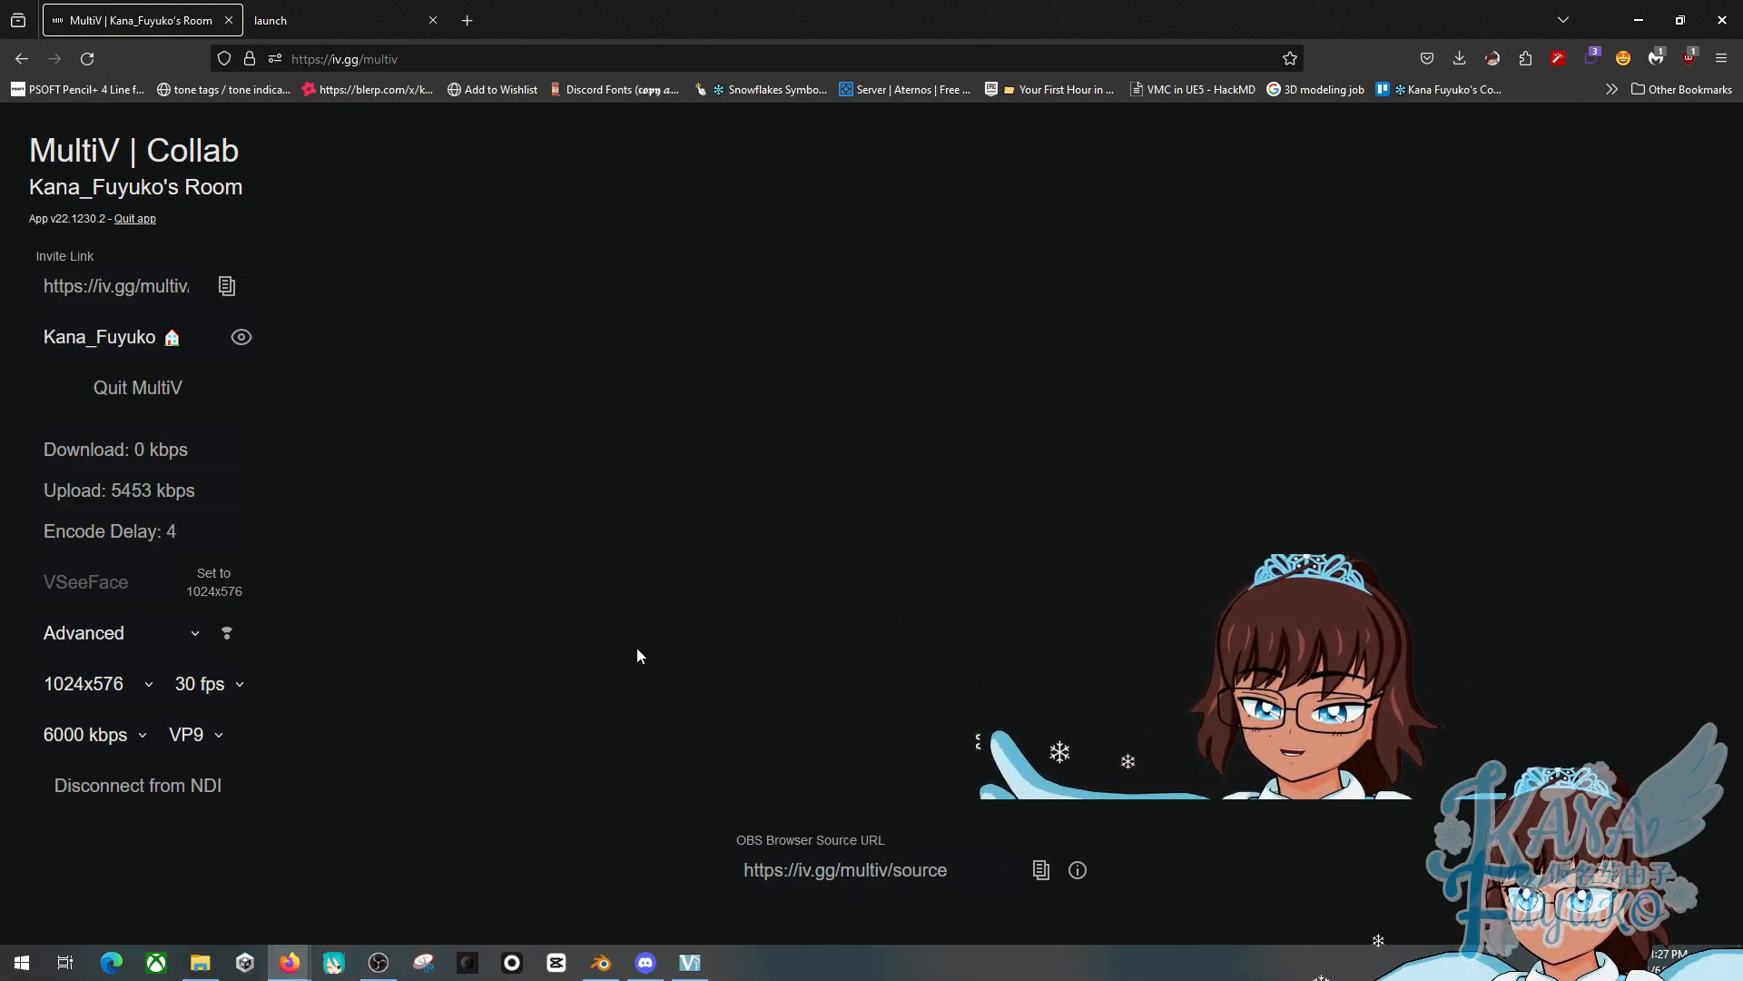
{"action": "left_click_drag", "start_coordinate": [1258, 675], "coordinate": [1022, 566]}
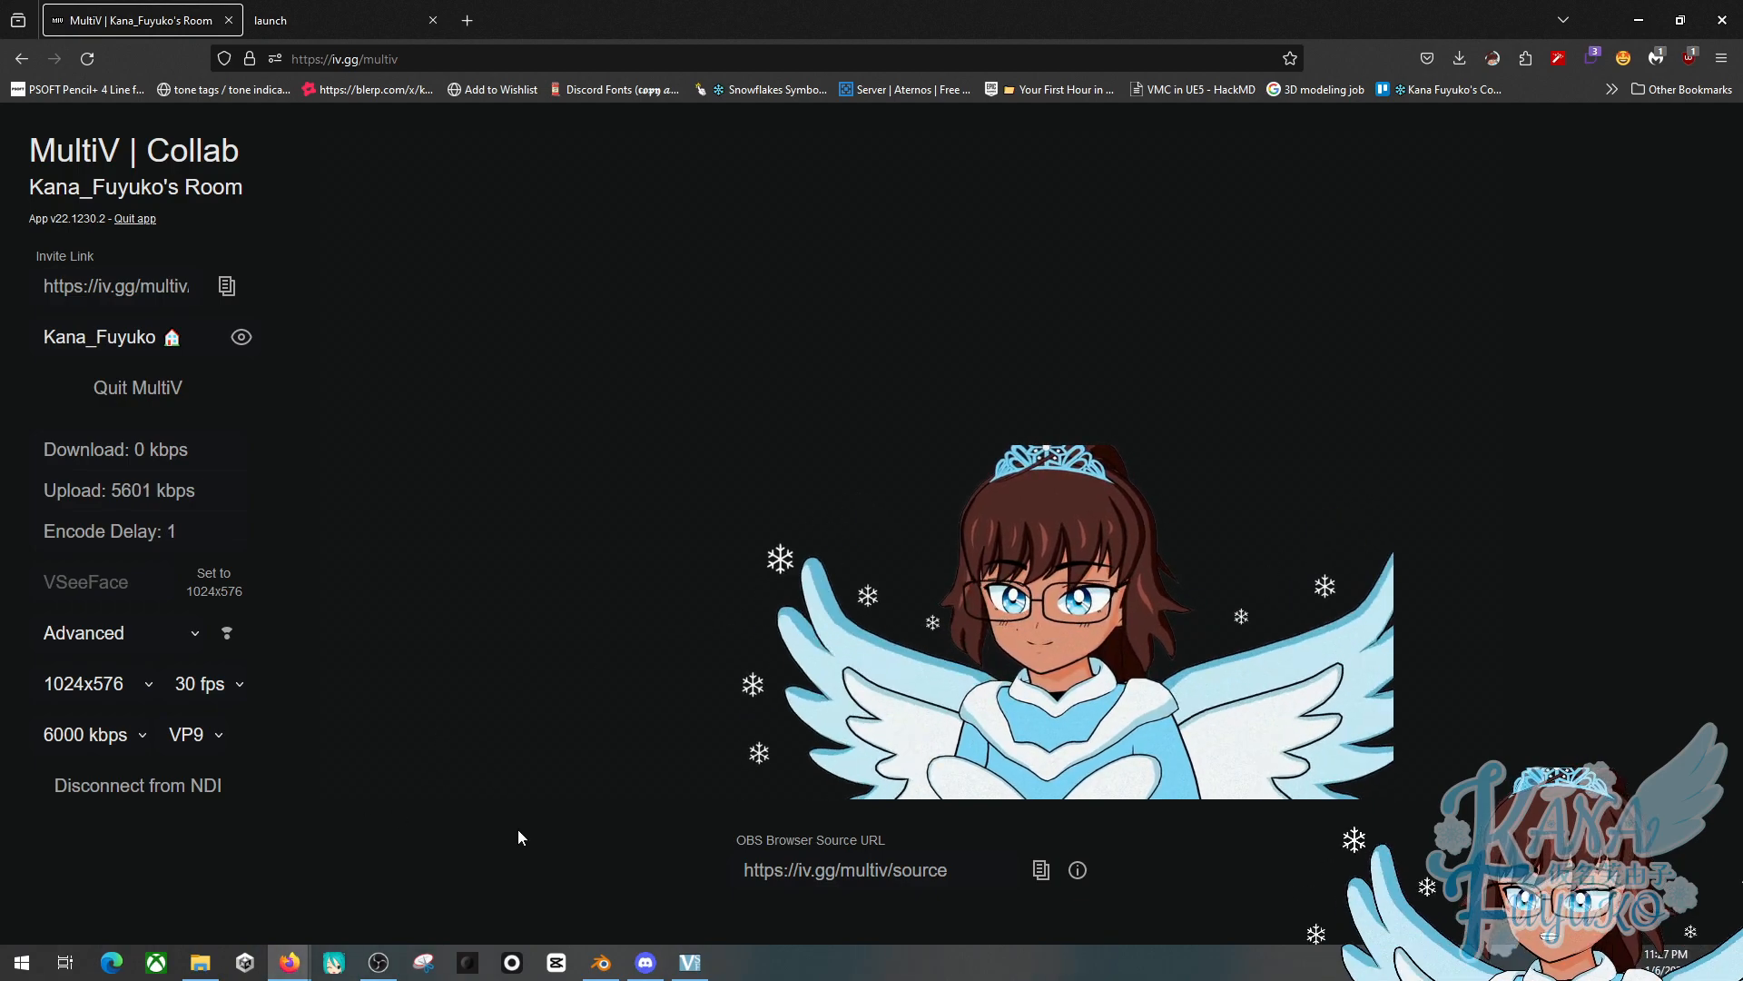
Switch back to the VSeeFace window
{"action": "left_click", "coordinate": [690, 962]}
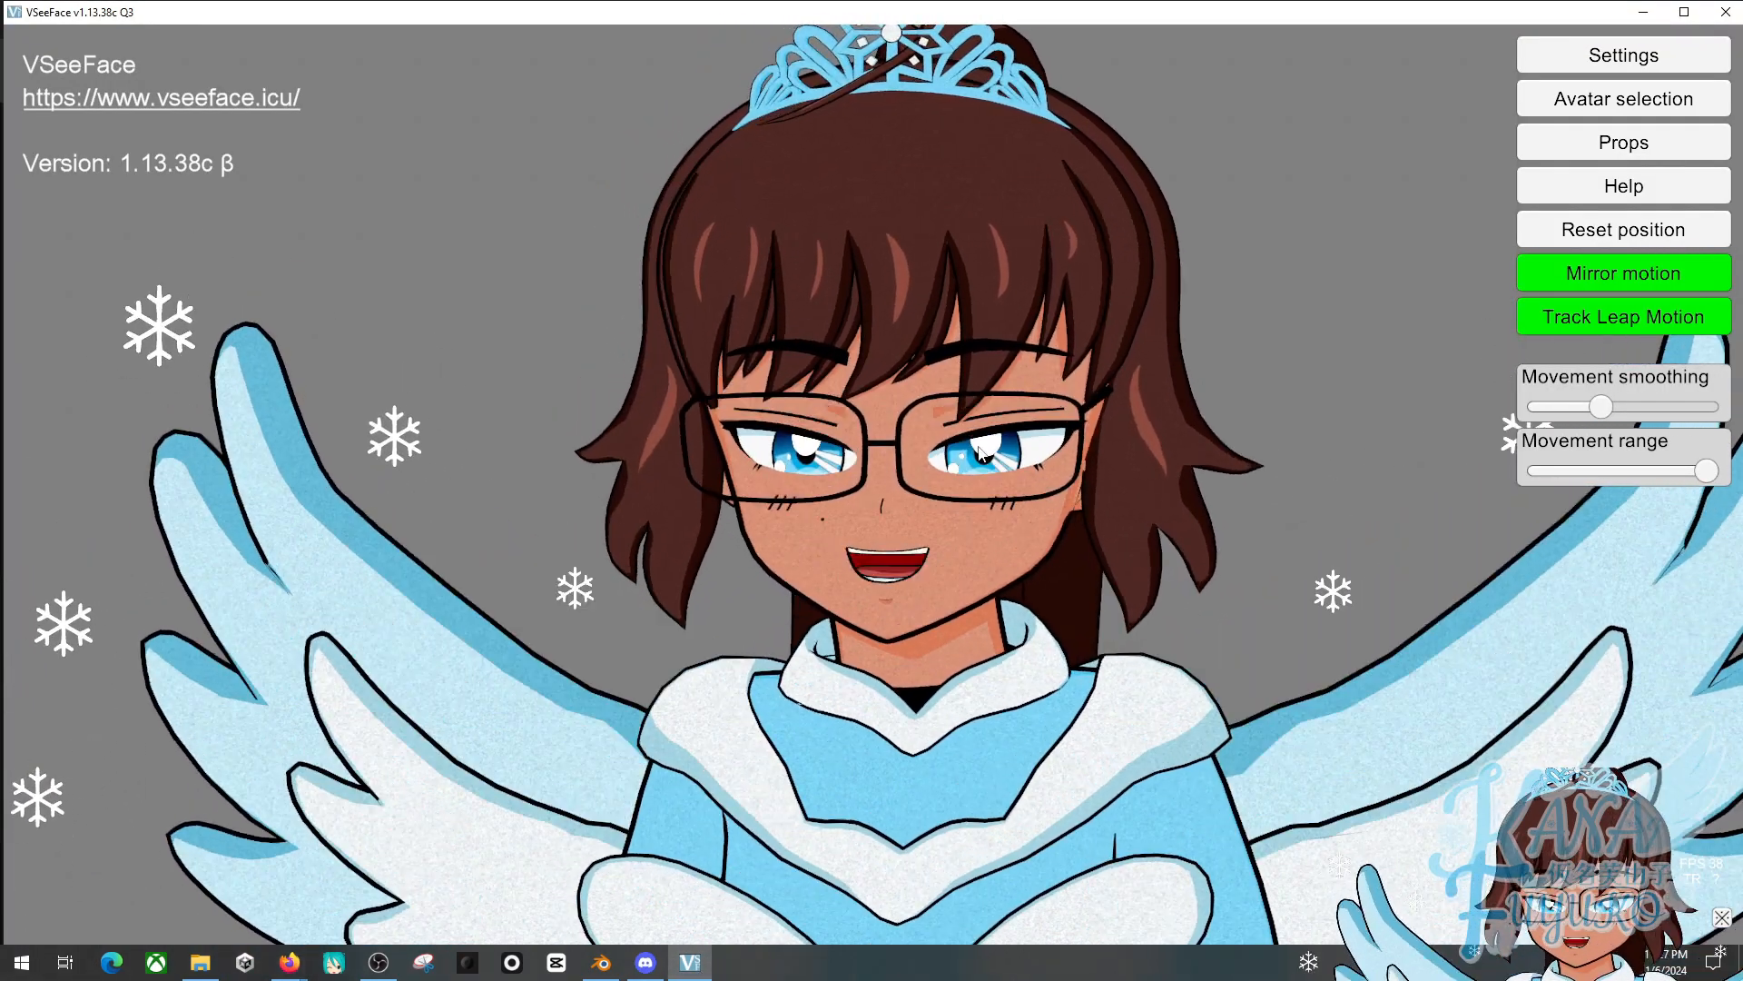